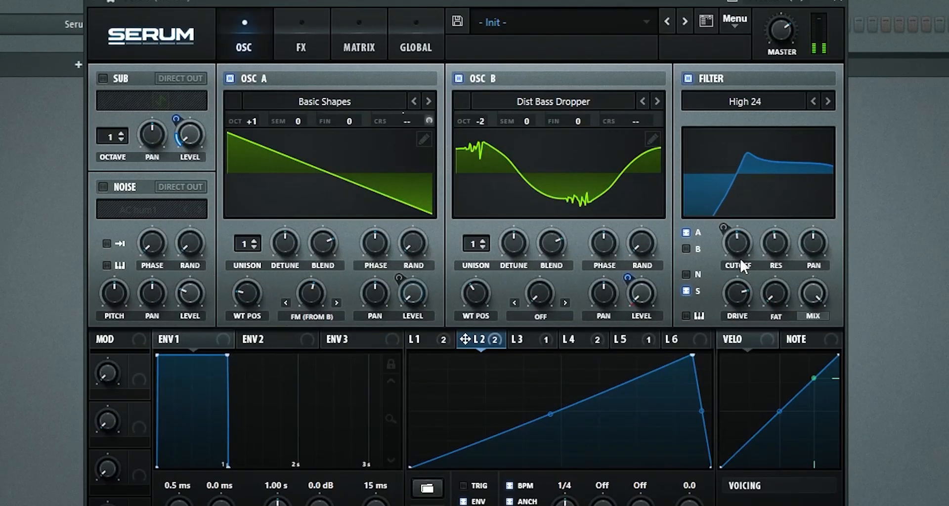
Audition the finished Serum patch while sweeping the cutoff of its High 24 filter
mouse_move(746, 227)
left_mouse_down()
mouse_move(746, 239)
mouse_move(761, 236)
left_mouse_up()
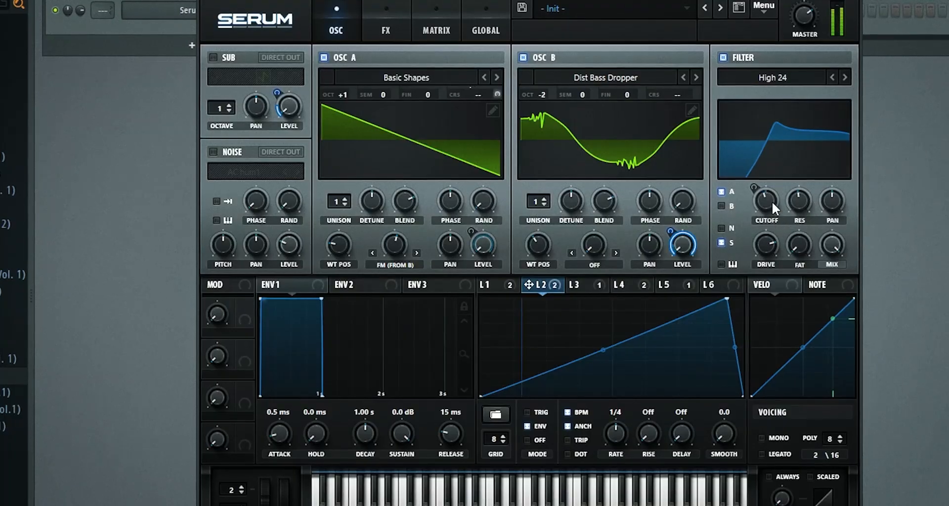
mouse_move(773, 200)
left_mouse_down()
mouse_move(782, 176)
mouse_move(784, 215)
mouse_move(788, 198)
left_mouse_up()
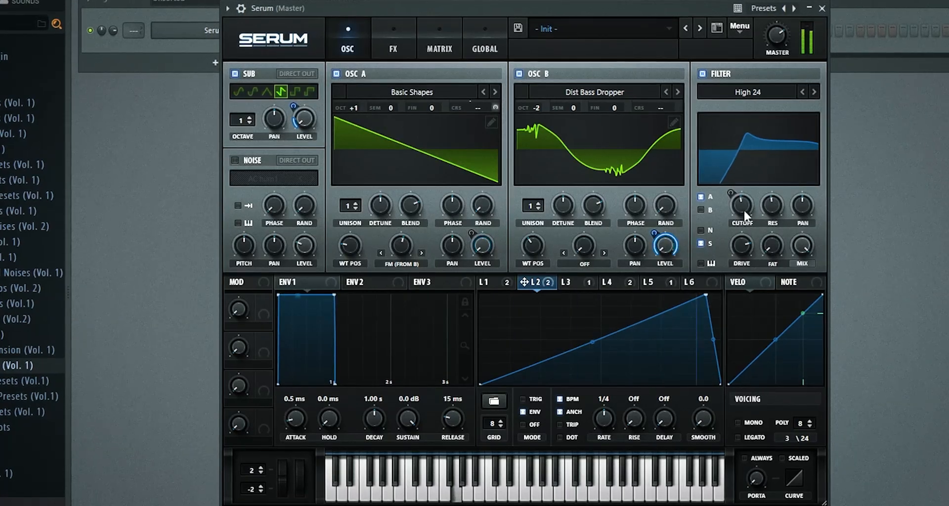
mouse_move(744, 209)
left_mouse_down()
mouse_move(748, 191)
mouse_move(741, 224)
mouse_move(746, 208)
left_mouse_up()
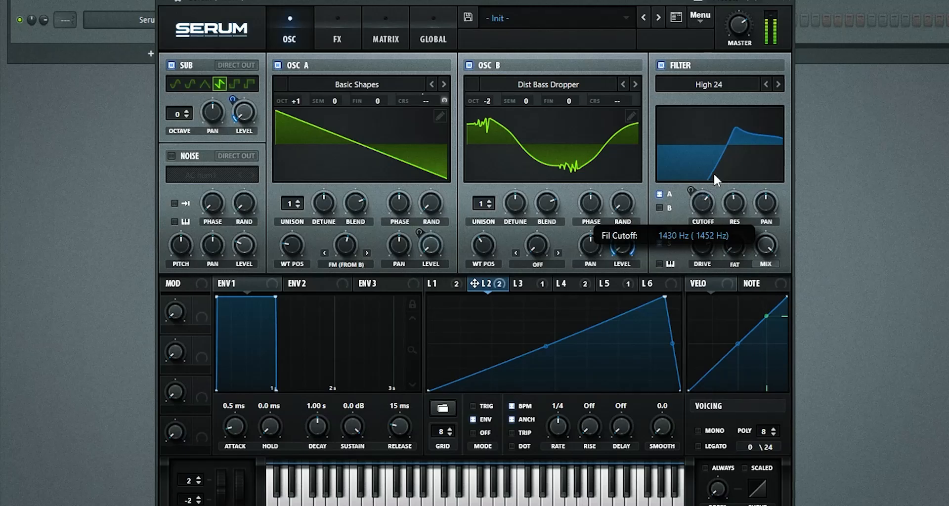
left_click_drag(713, 173, 711, 200)
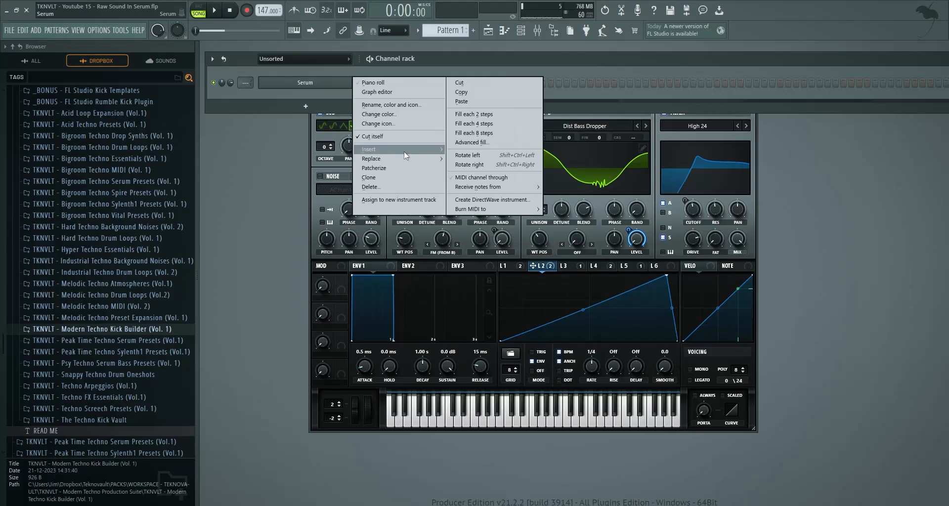
Insert a second Serum instance into the channel rack and show the playlist with the channel rack above it before opening the synth
mouse_move(403, 153)
left_click(467, 279)
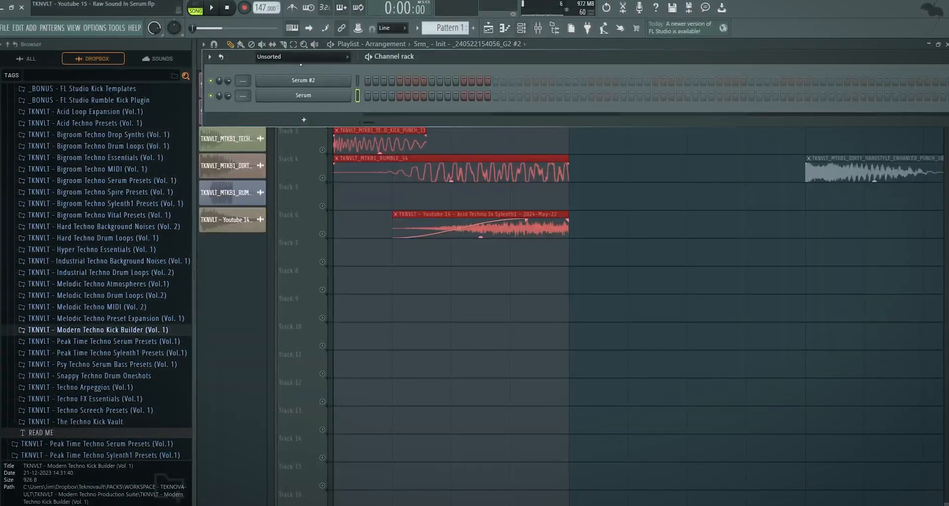
left_click(327, 89)
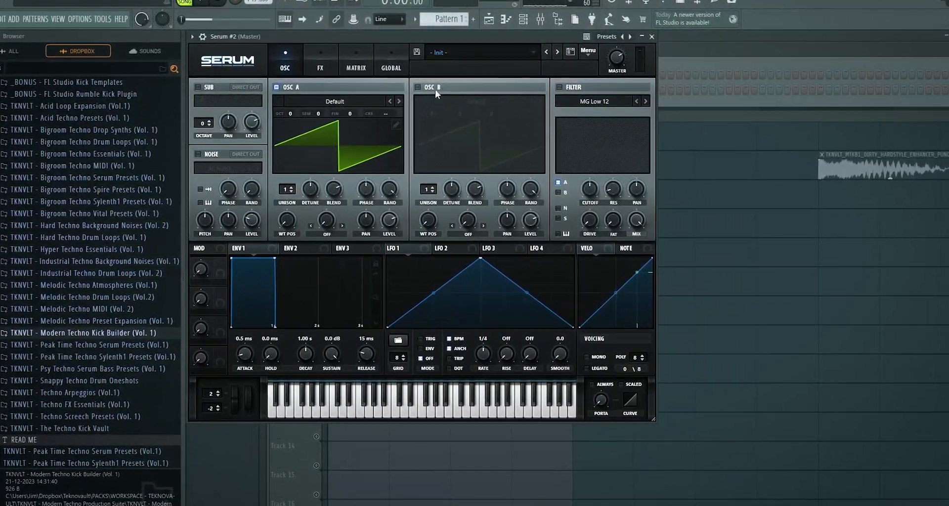
Enable oscillator B and set the octaves to +1 for oscillator A and -2 for oscillator B
left_click(418, 88)
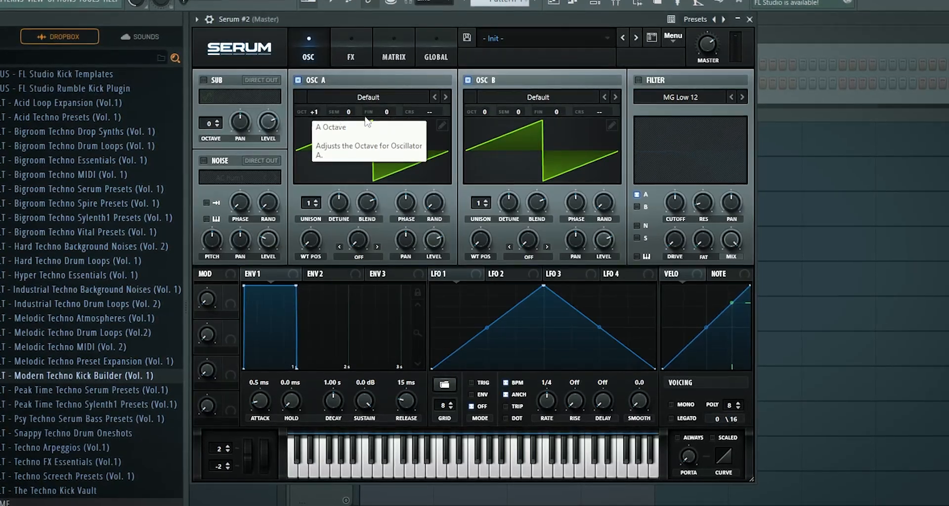
left_click_drag(487, 107, 486, 112)
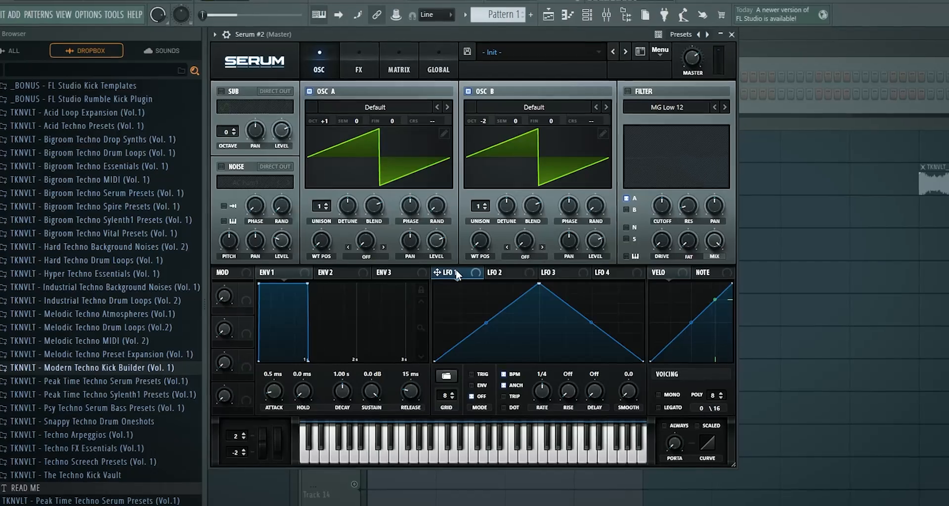
In ENV mode, shape LFO 1 as a short plateau for oscillator A's level and LFO 2 as a delayed rising curve for oscillator B's level
left_click_drag(542, 285, 434, 285)
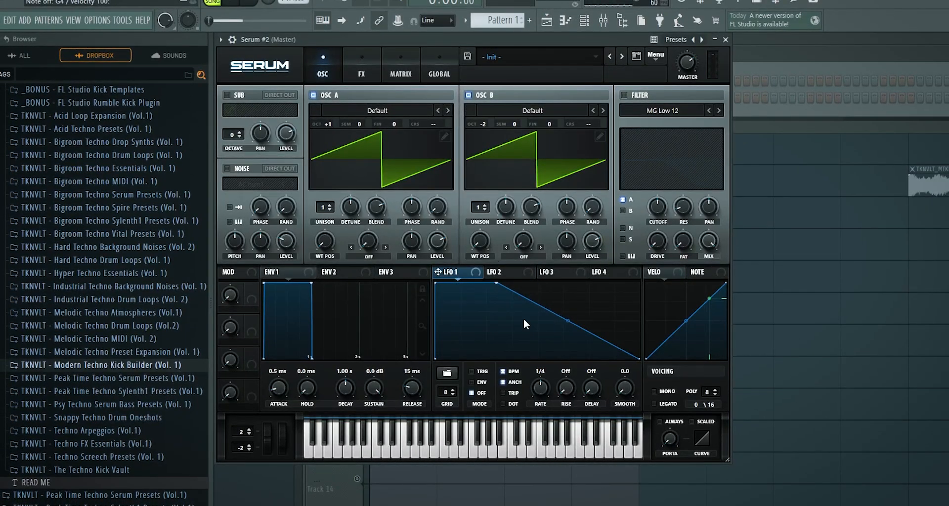
left_click_drag(447, 273, 433, 234)
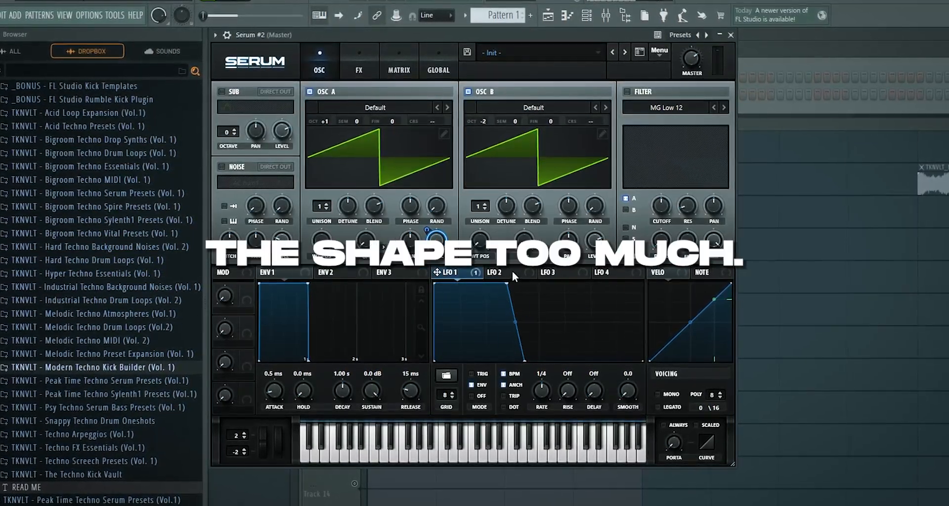
left_click(512, 273)
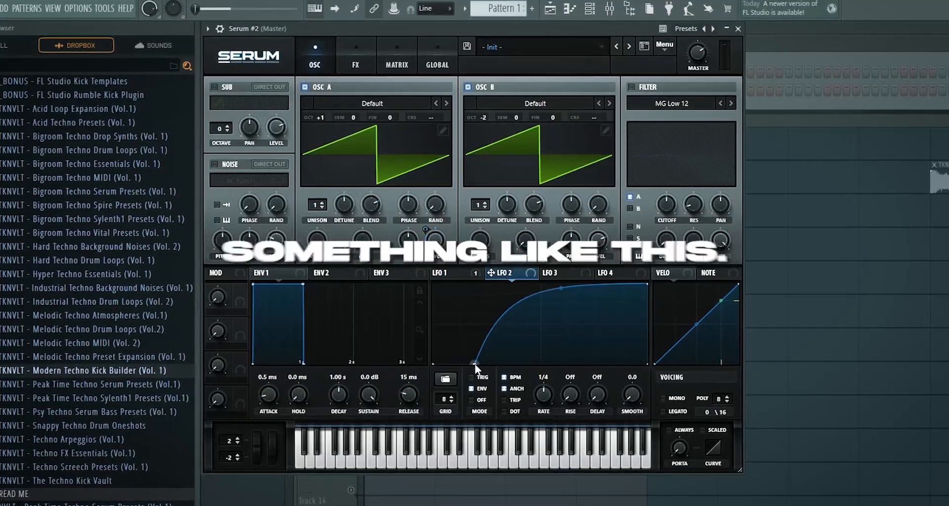
left_click_drag(491, 273, 654, 10)
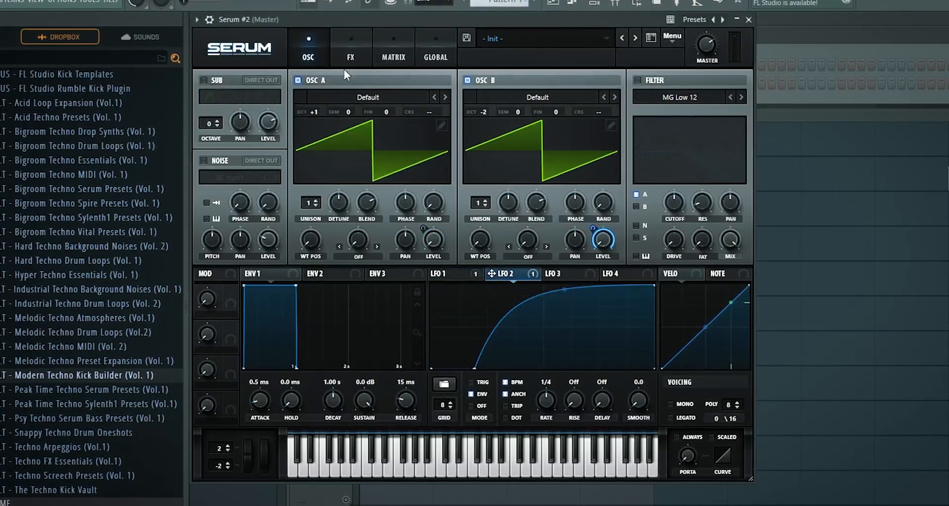
Add a Diode 2 distortion, move it after Chorus in the effects order, and enable a multiband compressor with a threshold around -10.6 dB
left_click(350, 53)
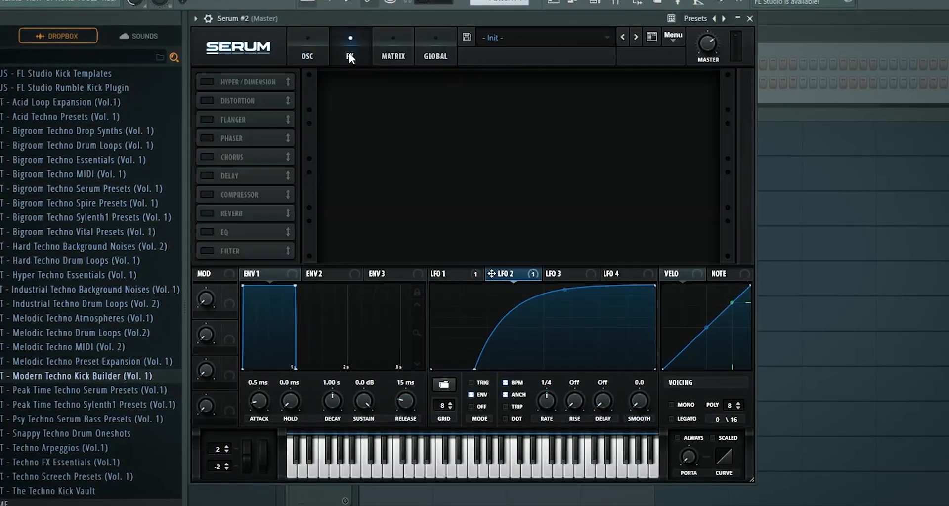
left_click(204, 100)
left_click(377, 93)
left_click(398, 162)
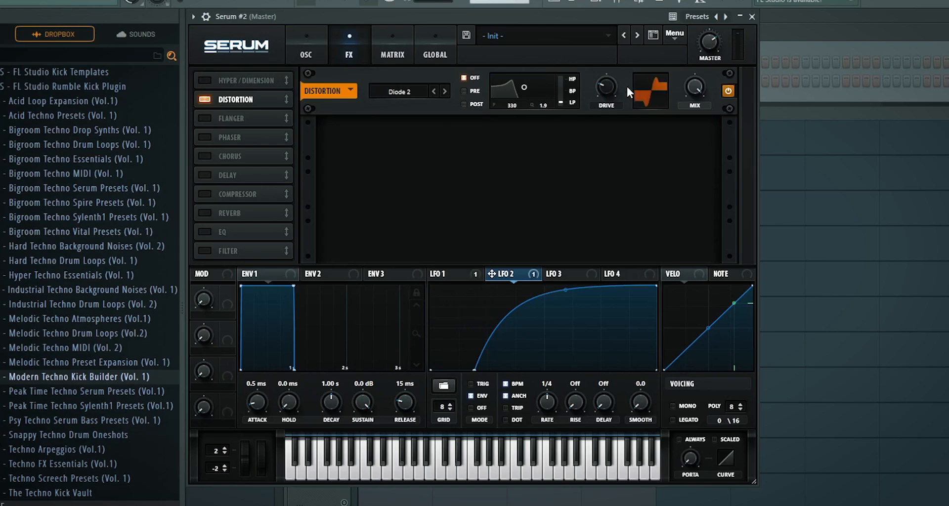
left_click_drag(236, 100, 210, 192)
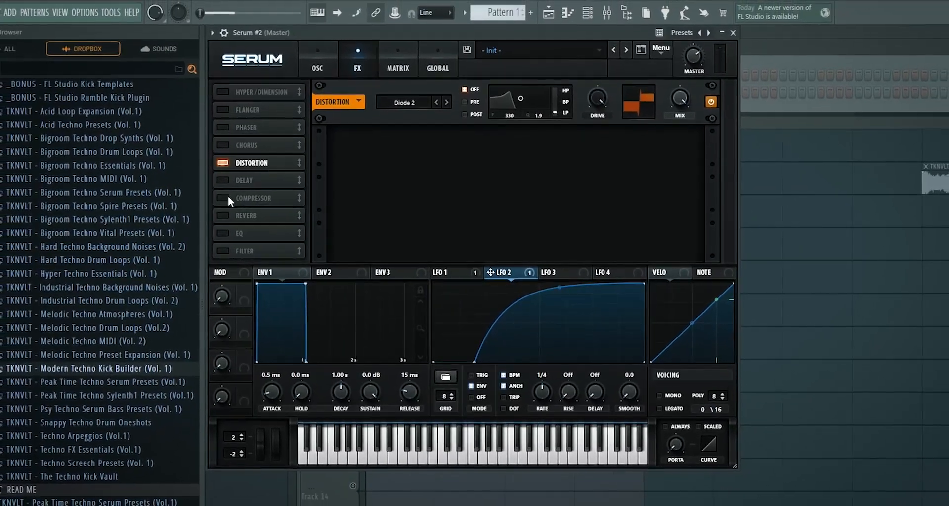
left_click(229, 199)
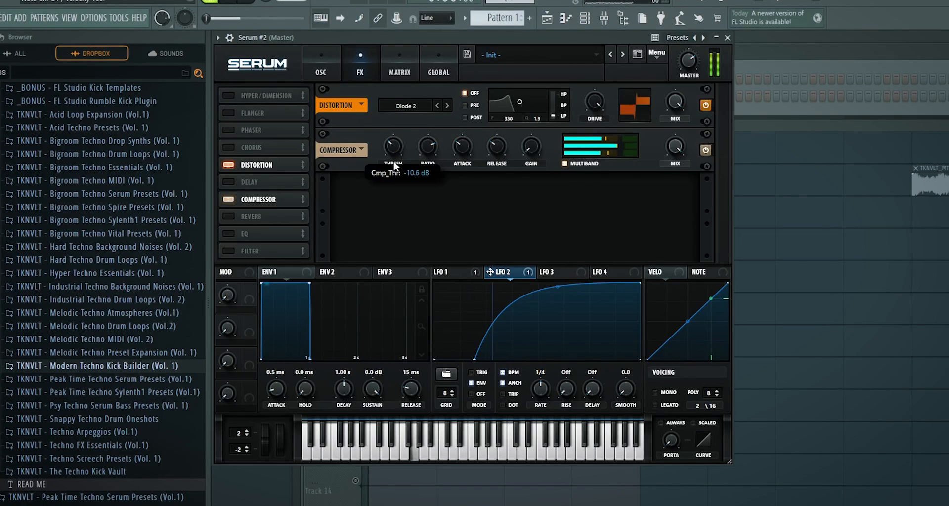
Return to the oscillator view and shape LFO 3 as a straight ramp descending from maximum to zero
left_click(329, 72)
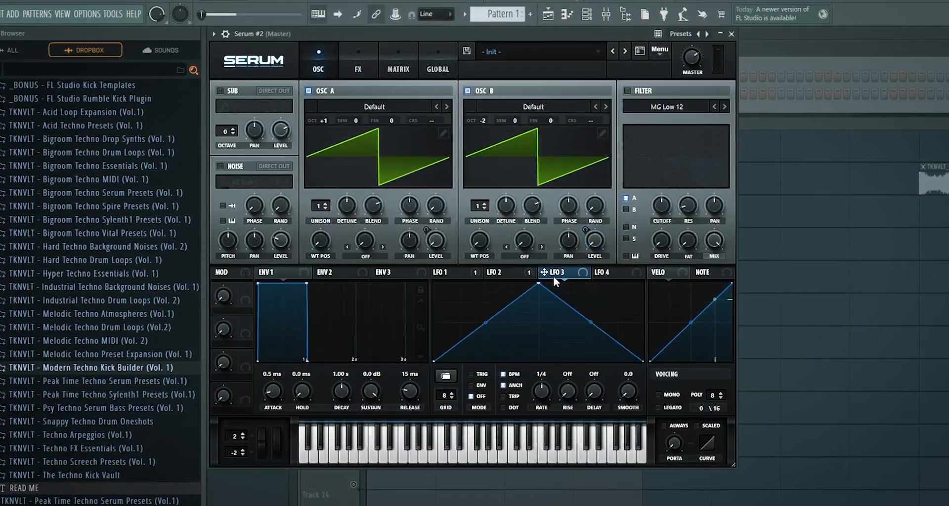
left_click(548, 272)
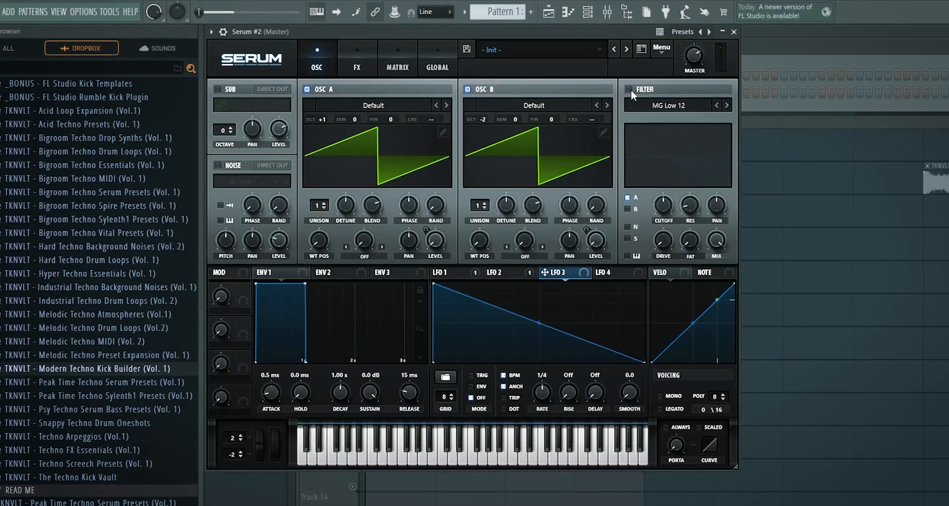
Enable the filter with oscillator A routed through it and choose the High 24 type
left_click(631, 90)
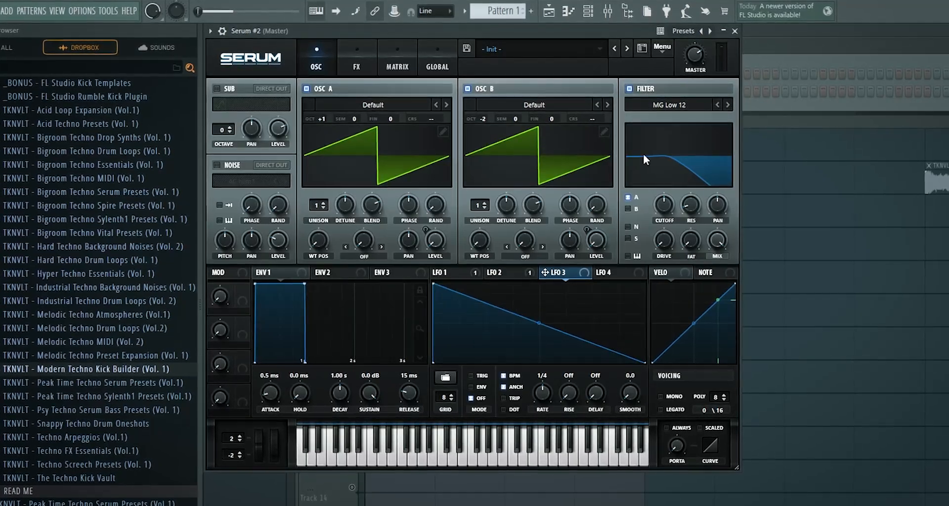
left_click(630, 197)
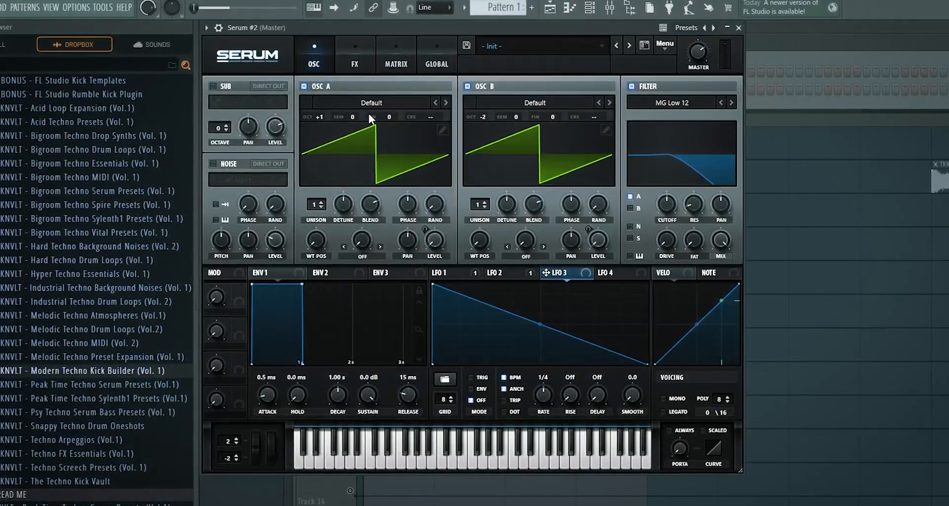
left_click(697, 105)
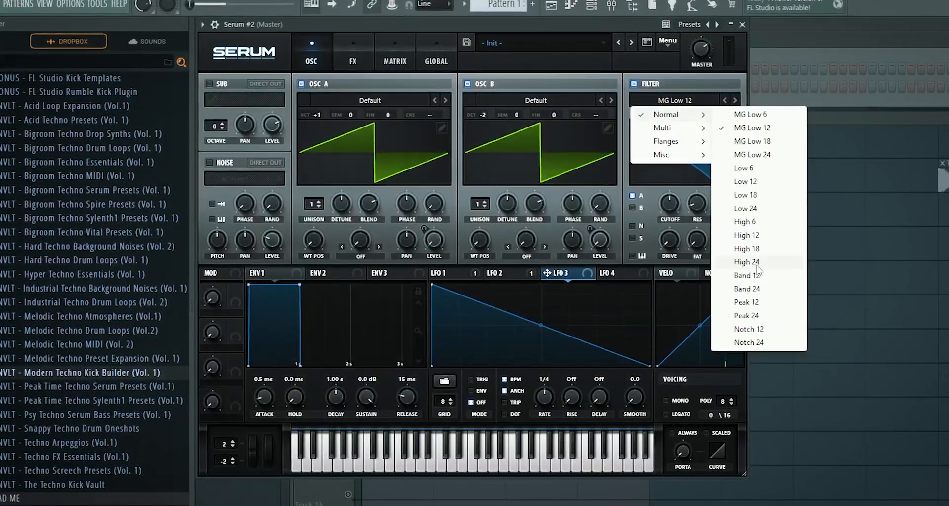
left_click(747, 258)
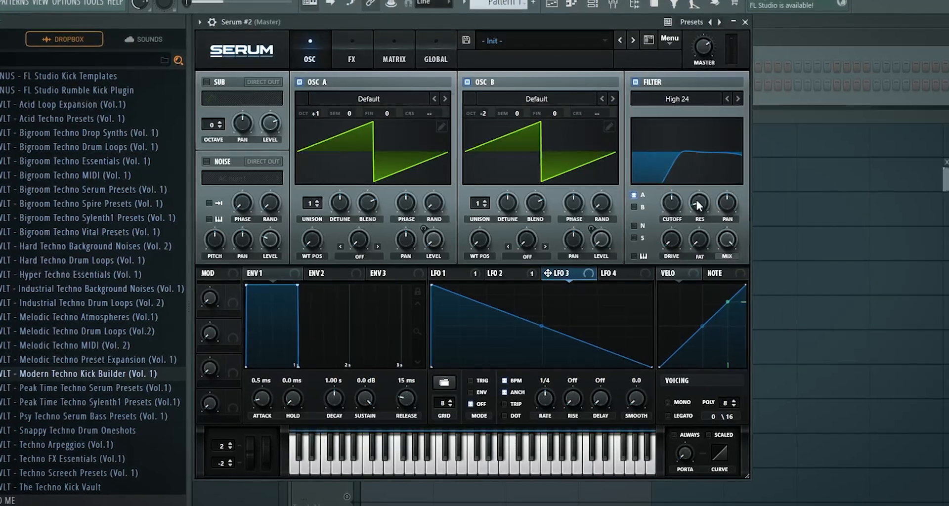
Raise the High 24 filter's resonance, drive and cutoff, and adjust its fat amount
left_click_drag(697, 201, 709, 143)
left_click_drag(671, 241, 740, 31)
left_click_drag(699, 239, 702, 299)
left_click_drag(680, 198, 684, 169)
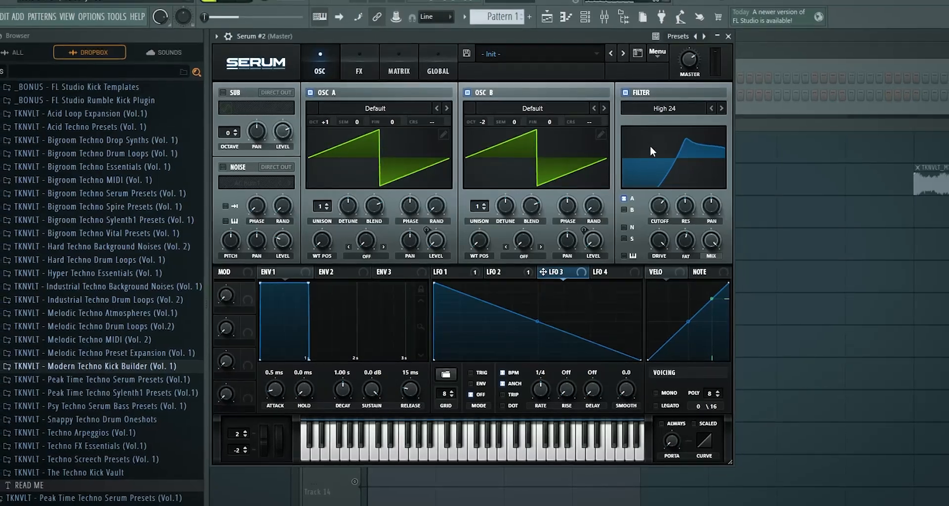
Try the Flg H6+ filter type on both oscillators with different cutoff positions, and switch back to High 24
left_click(624, 210)
mouse_move(696, 163)
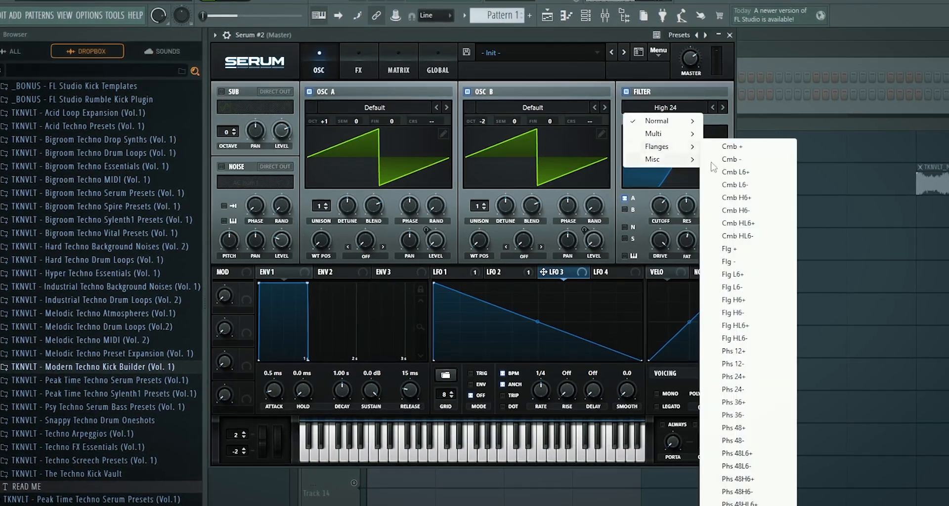
left_click(745, 306)
left_click_drag(662, 207, 682, 271)
mouse_move(664, 203)
left_mouse_down()
mouse_move(671, 184)
mouse_move(670, 192)
left_mouse_up()
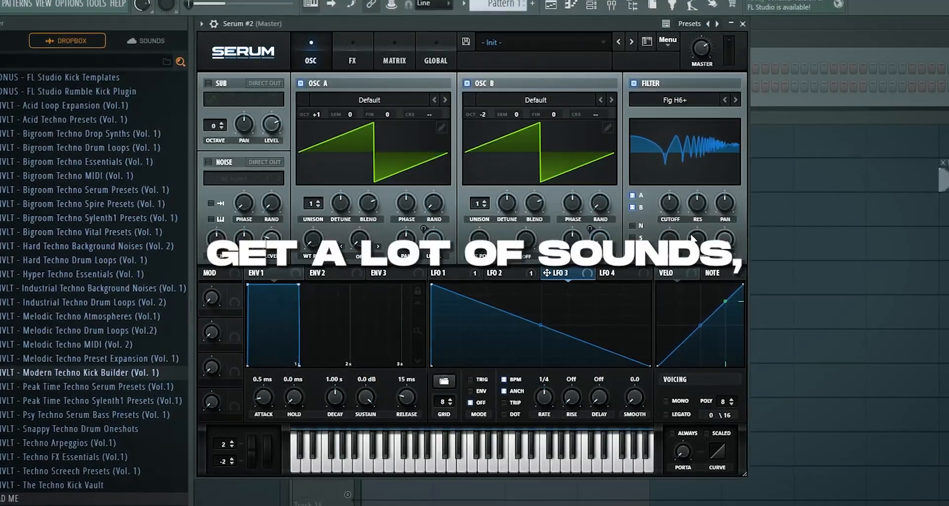
left_click(675, 100)
mouse_move(666, 114)
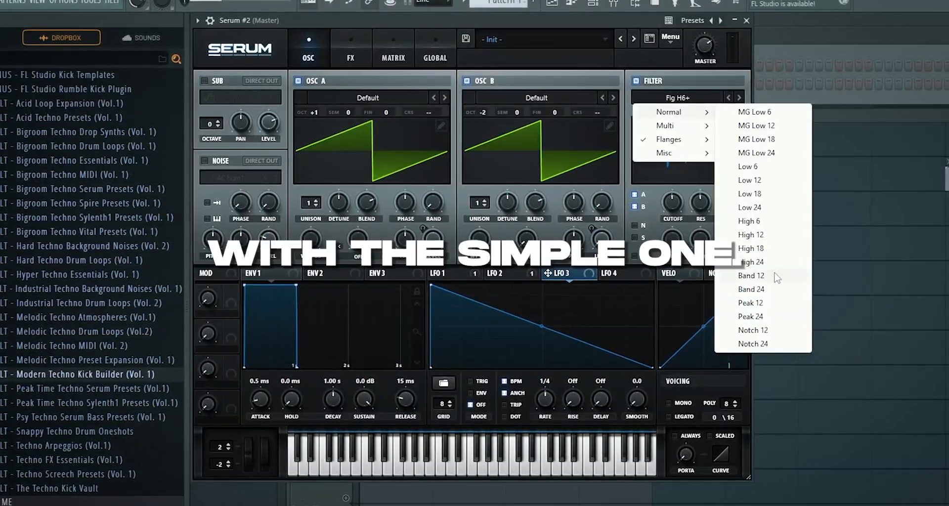
left_click(751, 262)
Raise the filter's fat amount, fine-tune its cutoff and take oscillator B out of the filter routing
mouse_move(677, 195)
left_mouse_down()
mouse_move(679, 186)
mouse_move(682, 202)
left_mouse_up()
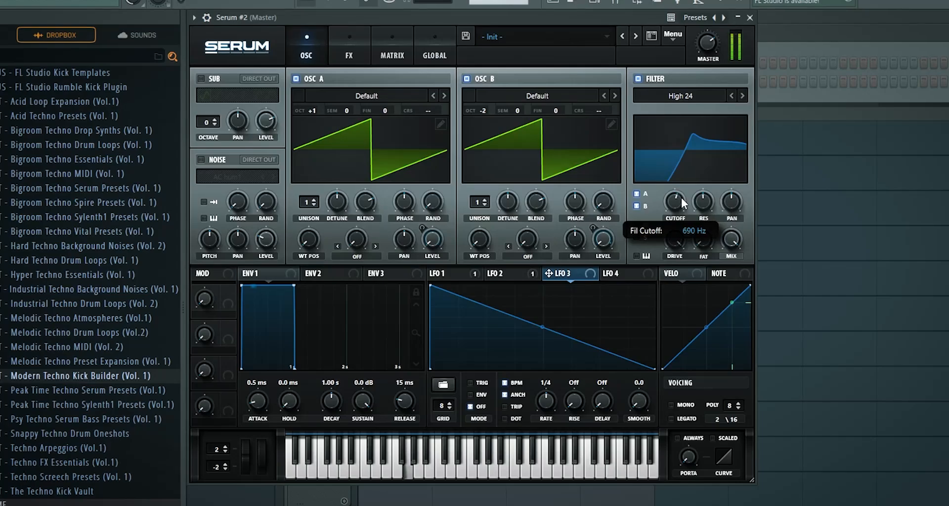
left_click_drag(711, 243, 716, 171)
left_click_drag(685, 200, 686, 205)
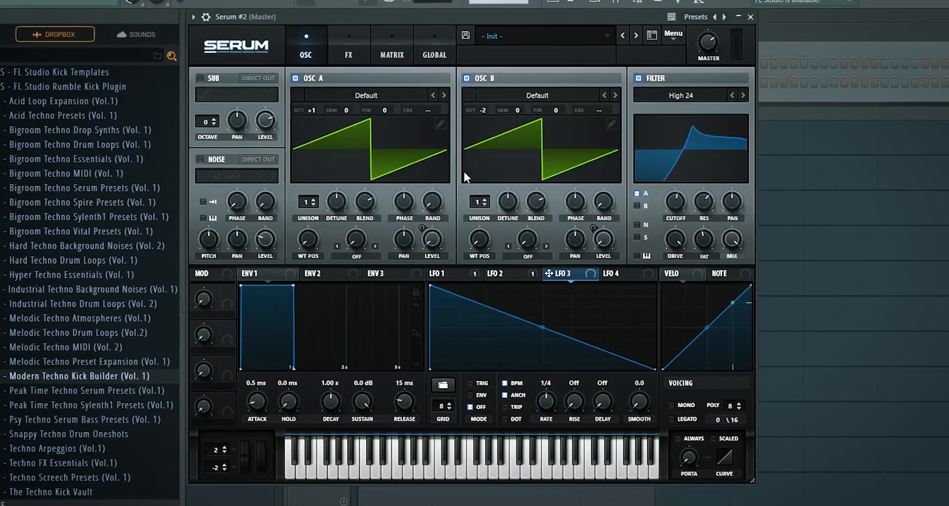
Try the digital wavetable Dist Fwapper SQ on oscillator B with a raised wavetable position
left_click(524, 93)
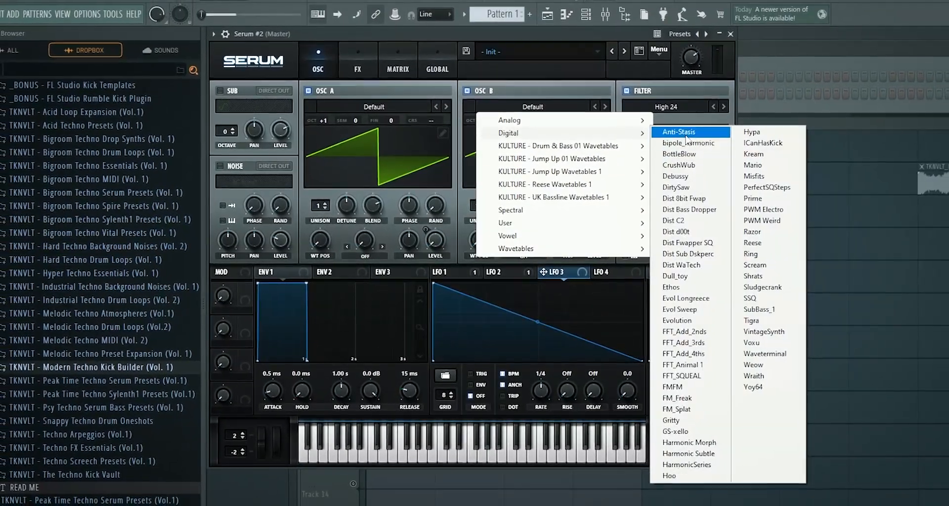
left_click(680, 243)
left_click(532, 106)
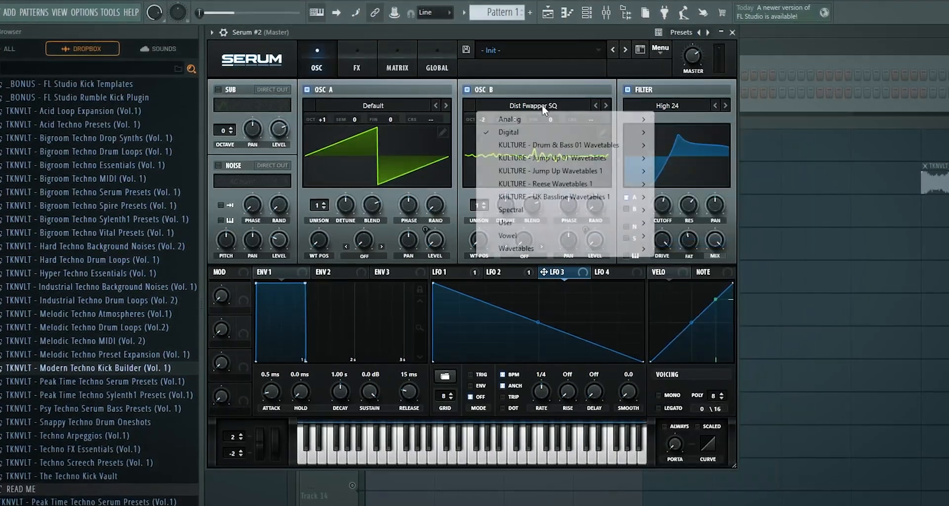
left_click(507, 45)
left_click_drag(482, 241, 490, 183)
Load the digital wavetable Dist 8bit Fwap into oscillator B, lower its wavetable position and fine-tune the filter cutoff
left_click(535, 102)
mouse_move(534, 130)
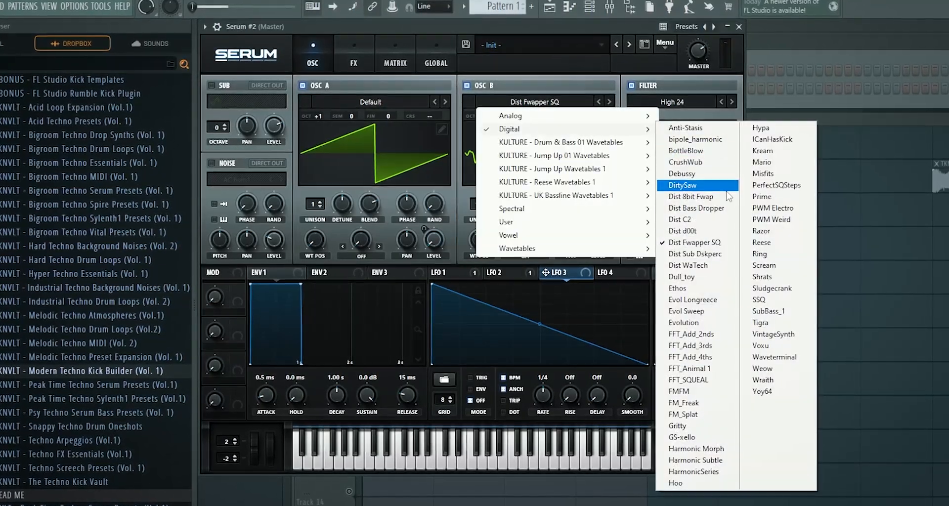
left_click(703, 198)
left_click_drag(479, 240, 486, 285)
mouse_move(677, 203)
left_mouse_down()
mouse_move(683, 218)
mouse_move(683, 192)
mouse_move(681, 201)
left_mouse_up()
Set oscillator A's warp mode to FM (From B) and bring the warp amount to about the middle of its range
left_click(354, 256)
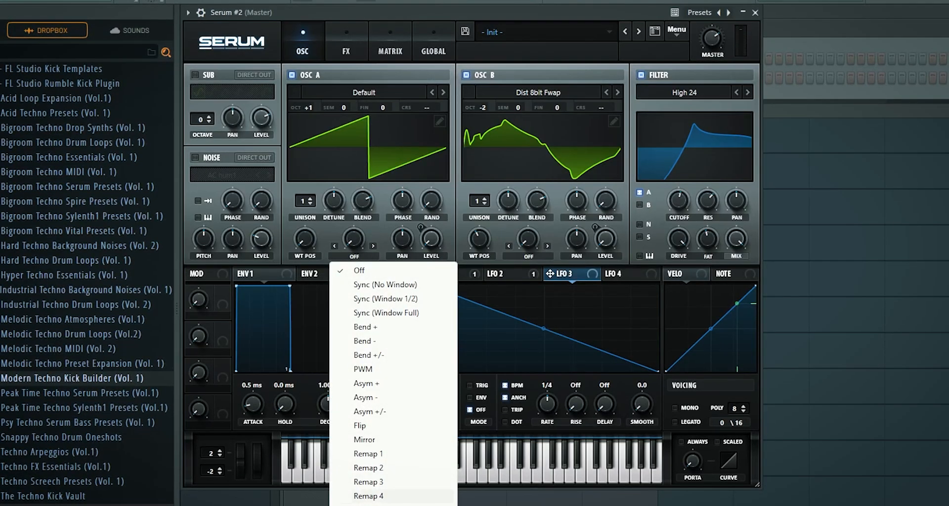
left_click(391, 505)
left_click_drag(354, 241, 381, 170)
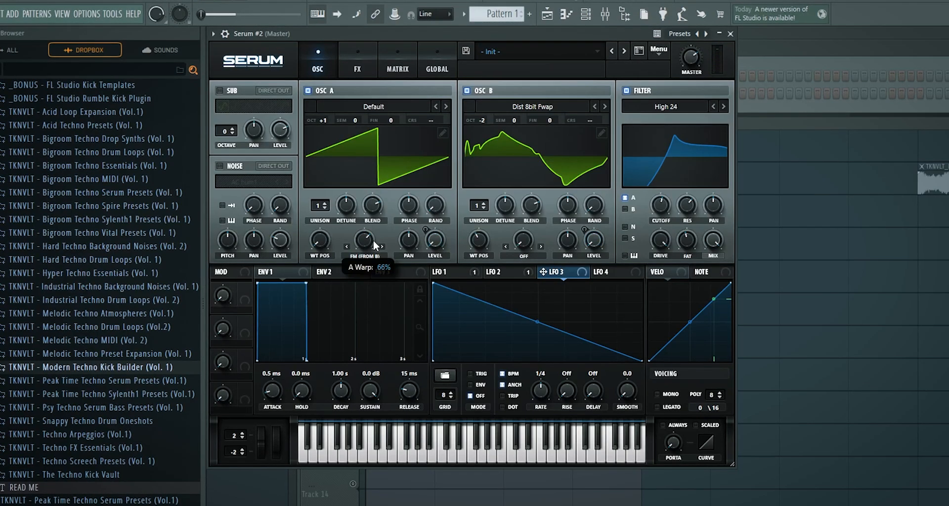
left_click_drag(372, 240, 370, 251)
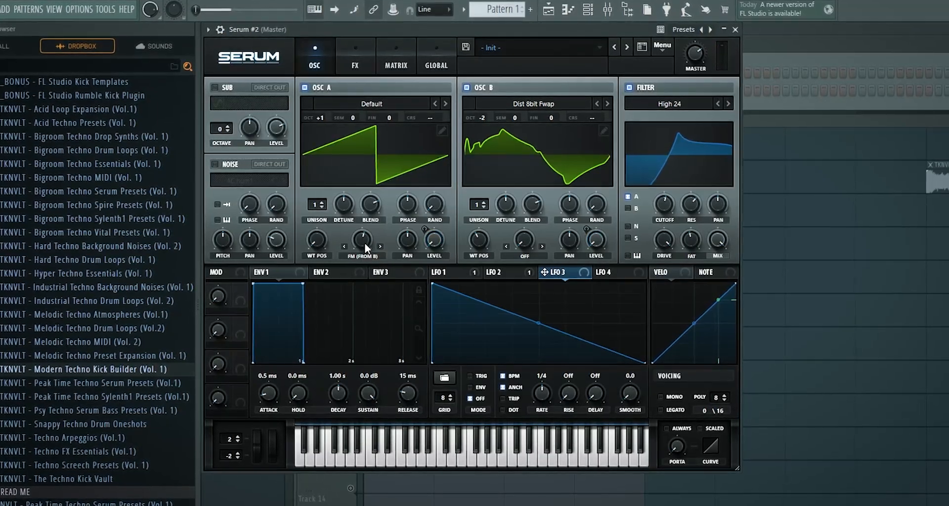
mouse_move(665, 207)
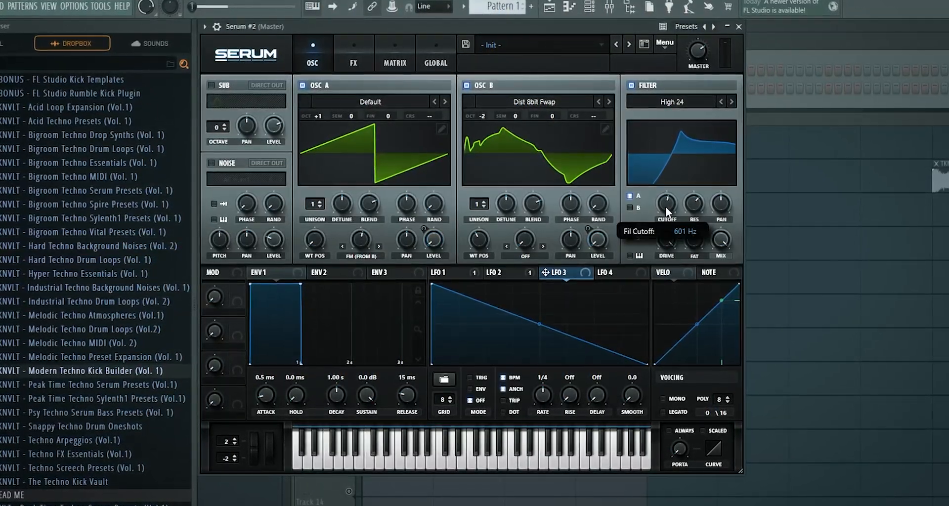
Set oscillator A's FM warp amount to 46% and lower the filter cutoff slightly
mouse_move(361, 240)
left_mouse_down()
mouse_move(361, 274)
mouse_move(382, 155)
mouse_move(375, 230)
left_mouse_up()
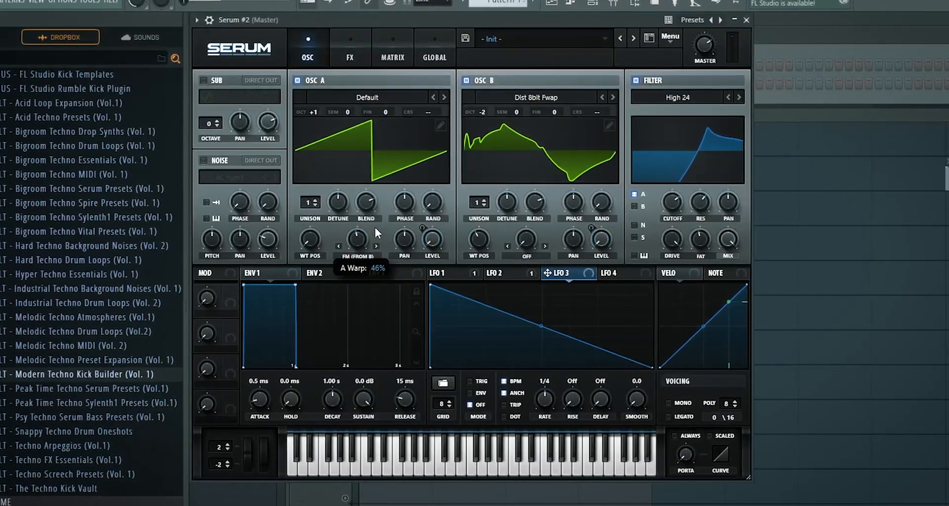
mouse_move(680, 212)
left_click_drag(679, 215, 678, 218)
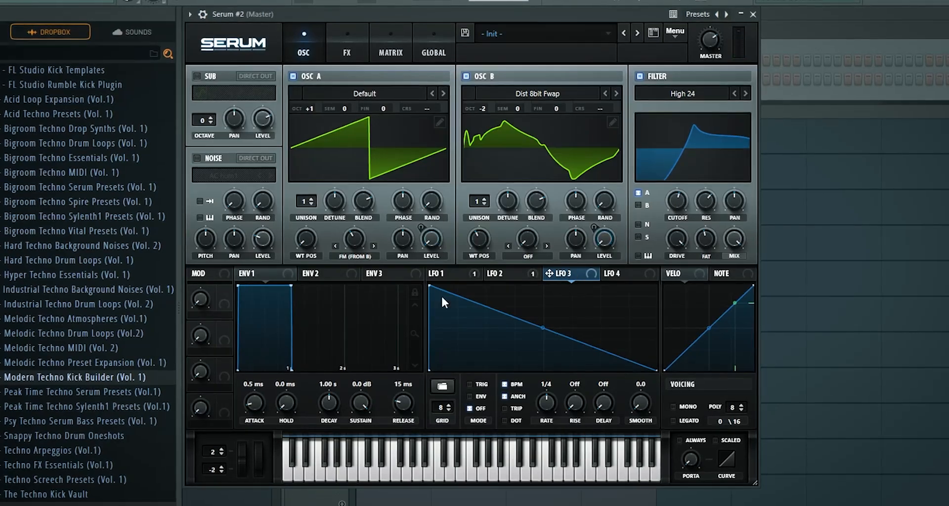
Reshape LFO 3 into a short decay with a dip, in envelope mode, and assign it to the filter cutoff and oscillator A's warp
left_click_drag(512, 311, 526, 409)
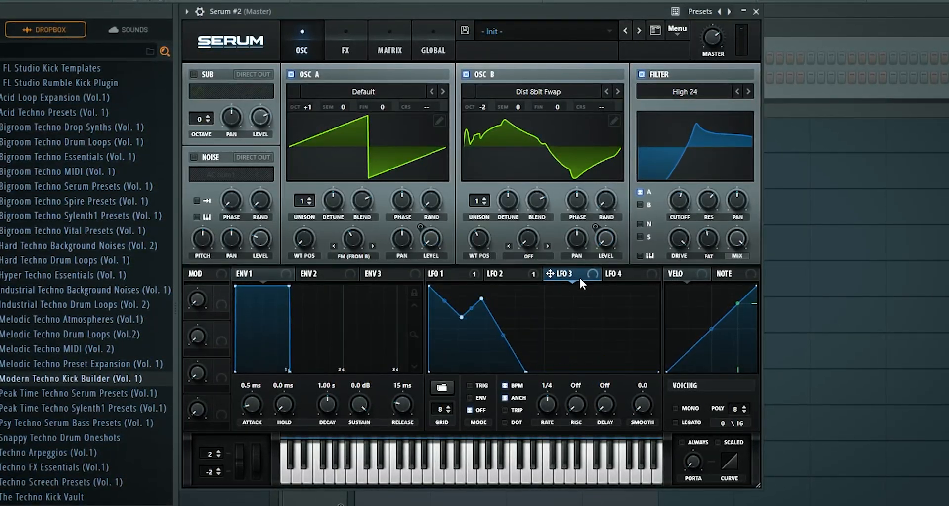
left_click(469, 398)
left_click_drag(550, 273, 673, 212)
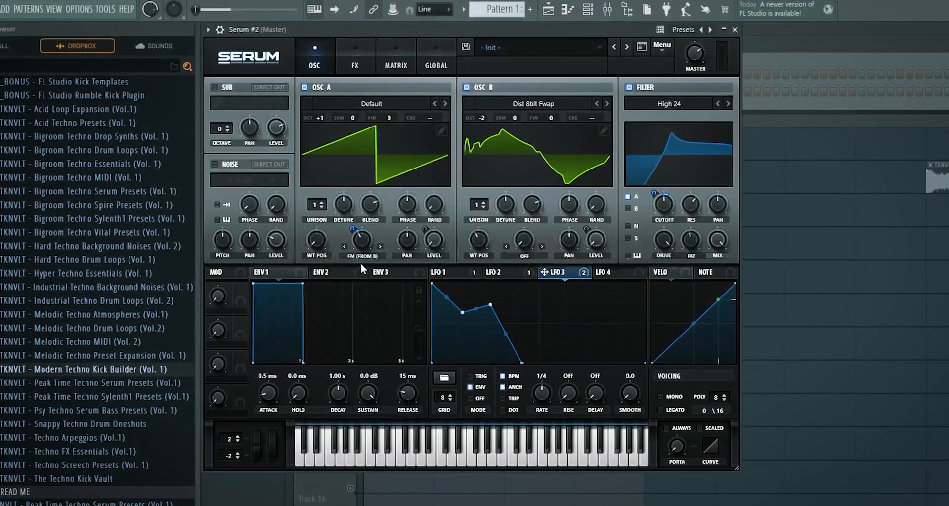
Shape LFO 4 as a steep falling curve in envelope mode and assign it to oscillator A's coarse pitch
left_click(603, 272)
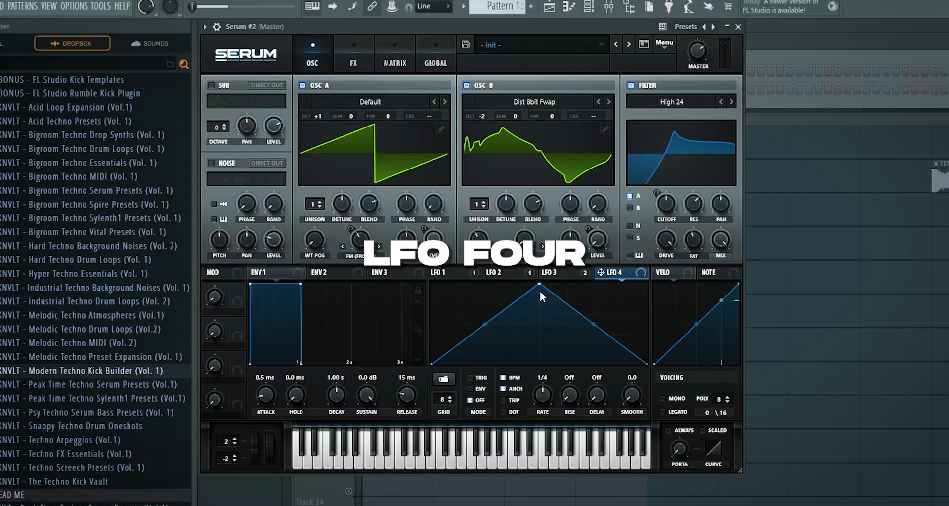
left_click_drag(539, 284, 432, 284)
left_click(470, 390)
left_click_drag(540, 325, 541, 352)
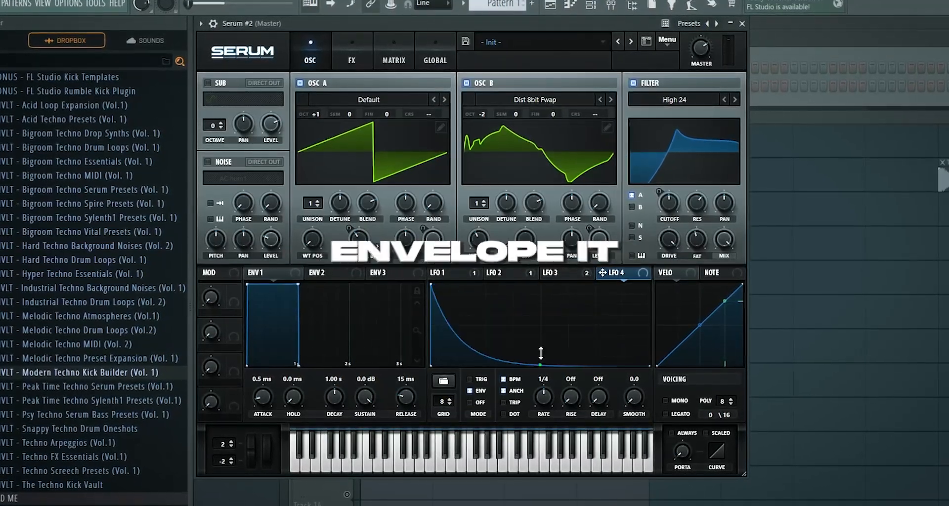
left_click_drag(602, 273, 428, 112)
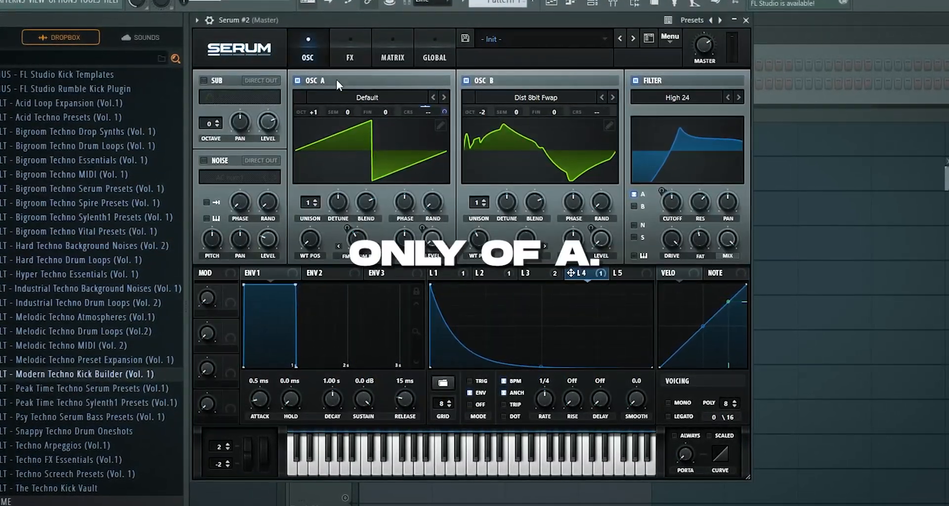
Try a lower, flatter LFO 4 on oscillator B's coarse pitch with both oscillators an octave up, and remove oscillator B's modulators
left_click_drag(433, 290, 411, 326)
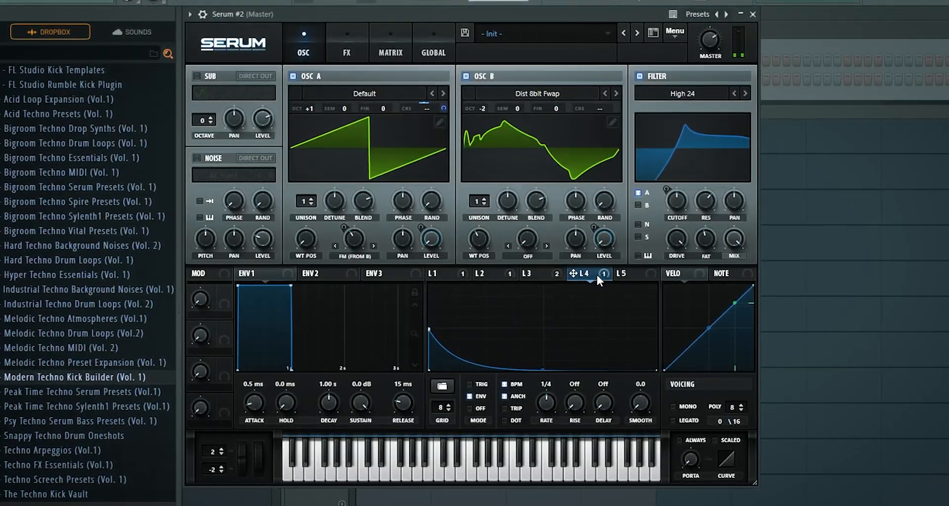
left_click_drag(573, 274, 600, 108)
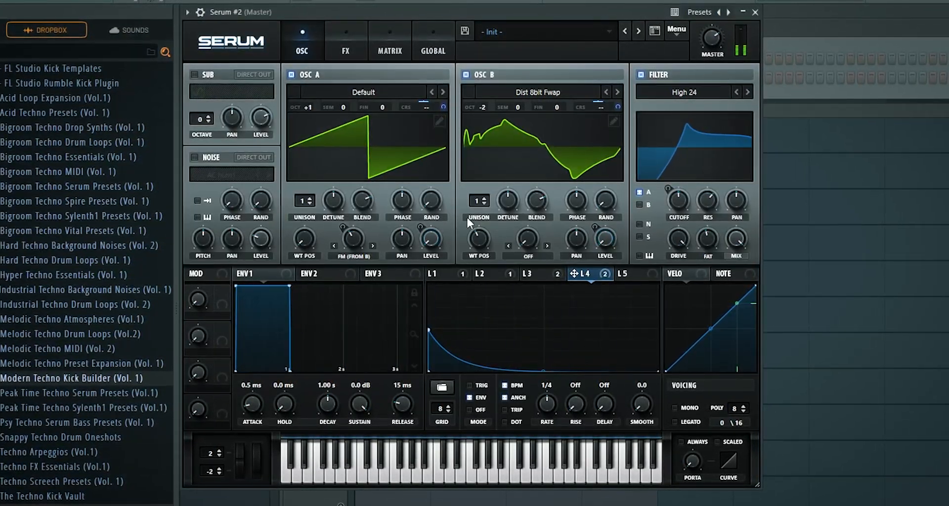
scroll(484, 106, "up", 1)
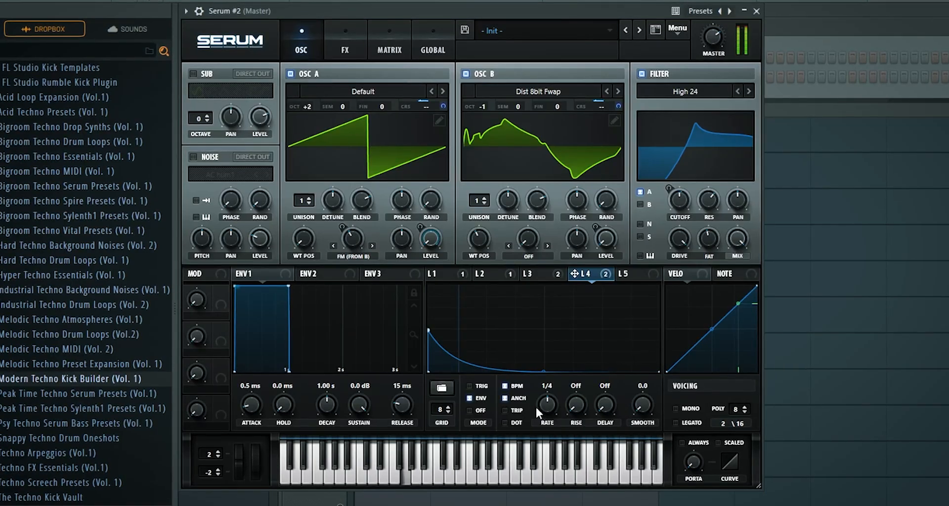
left_click_drag(544, 367, 550, 333)
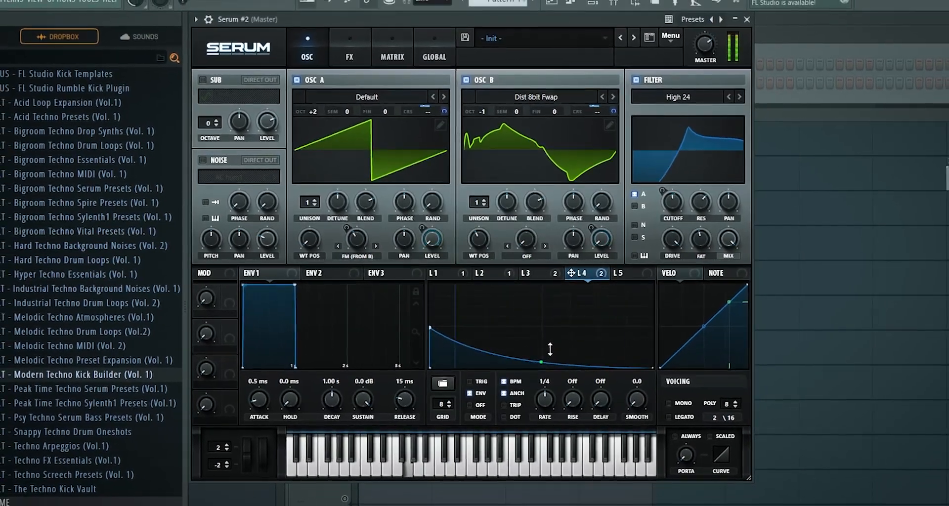
right_click(598, 108)
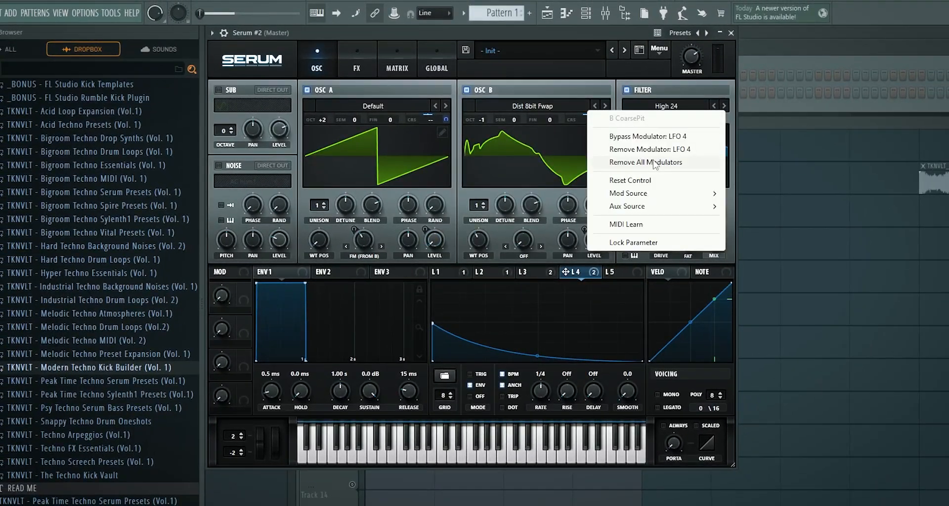
left_click(654, 163)
Steepen LFO 4 and lower its start, set oscillators A and B to octaves +2 and -2, and raise oscillator A's warp to 61%
left_click_drag(538, 355, 538, 361)
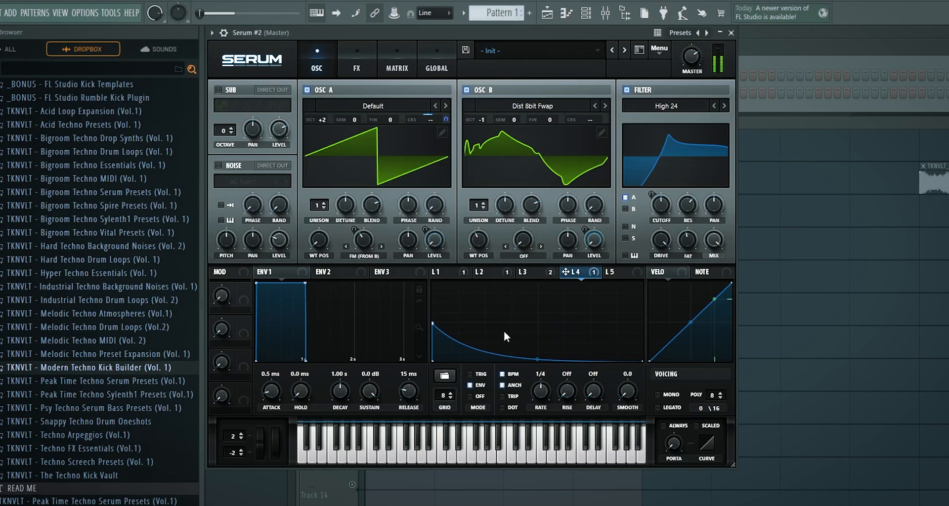
left_click_drag(489, 119, 489, 124)
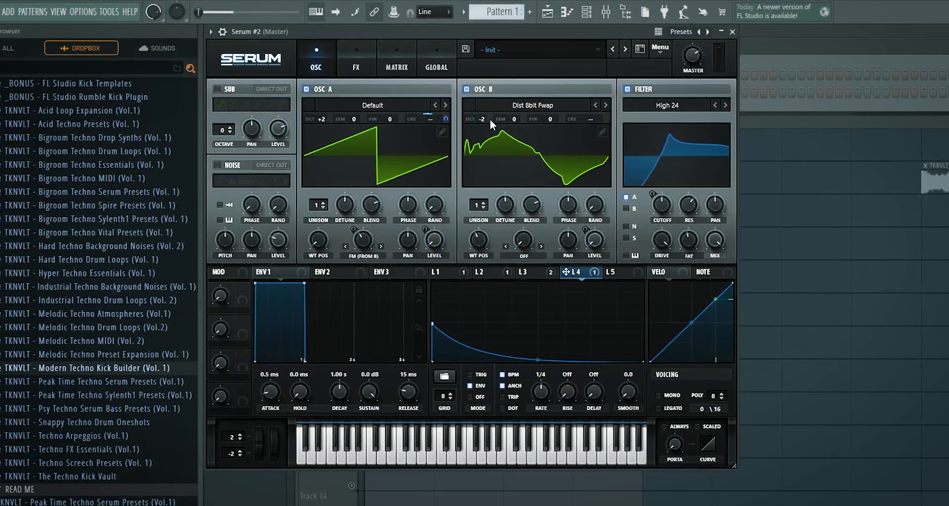
left_click_drag(432, 324, 427, 345)
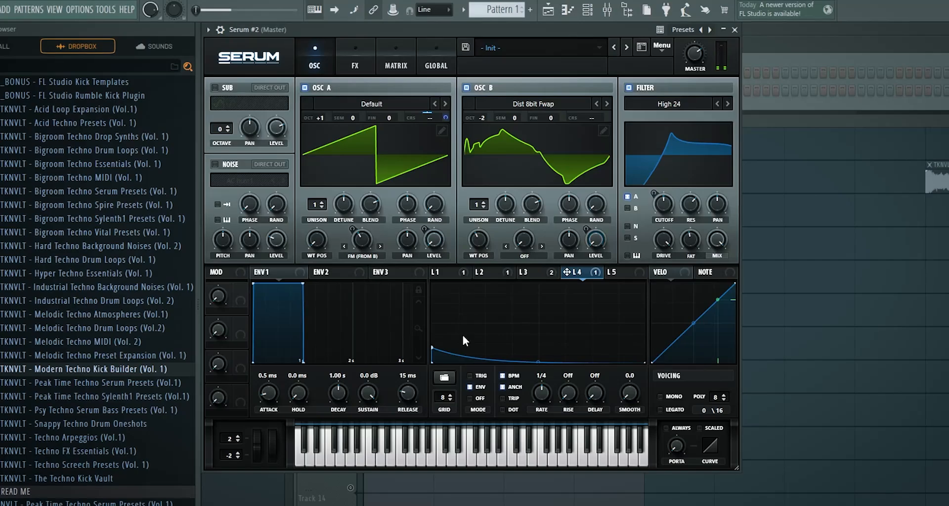
left_click_drag(325, 116, 319, 112)
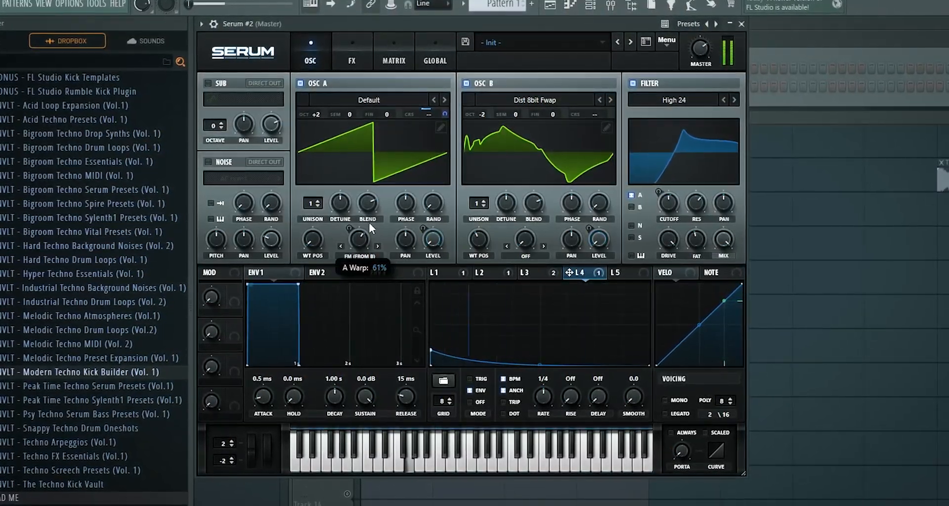
Enable the reverb in the effects chain and move the compressor after it
left_click(336, 56)
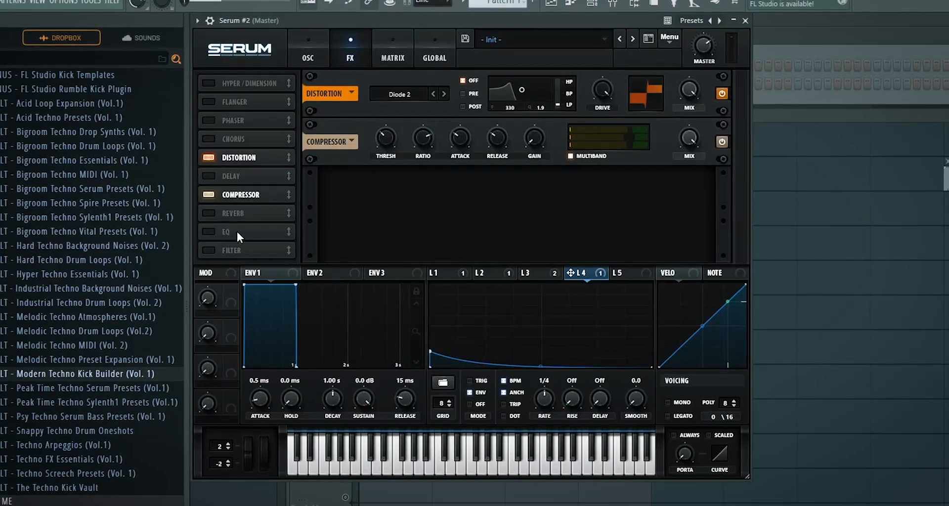
left_click(209, 210)
left_click_drag(255, 201, 256, 235)
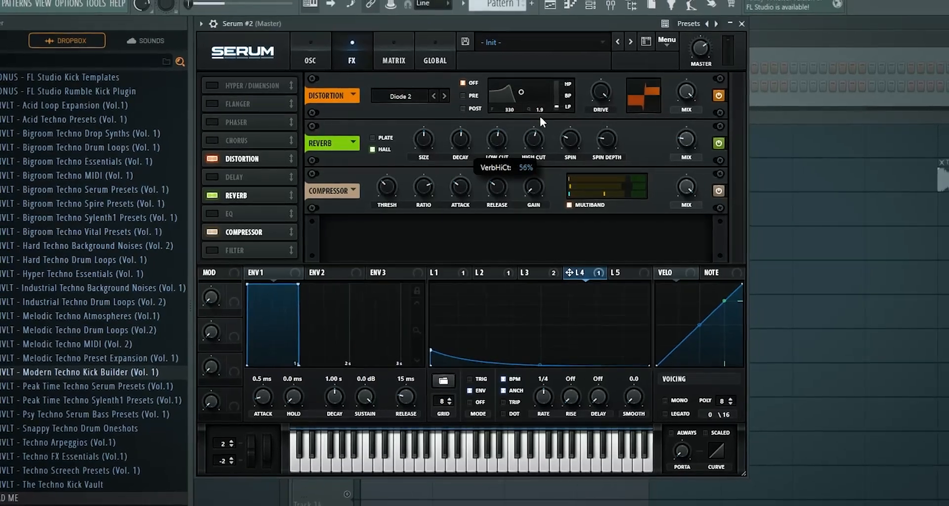
Adjust the reverb's low and high cut and modulate its mix from 0% with a delayed, curved rise from LFO 5
left_click_drag(497, 139, 532, 149)
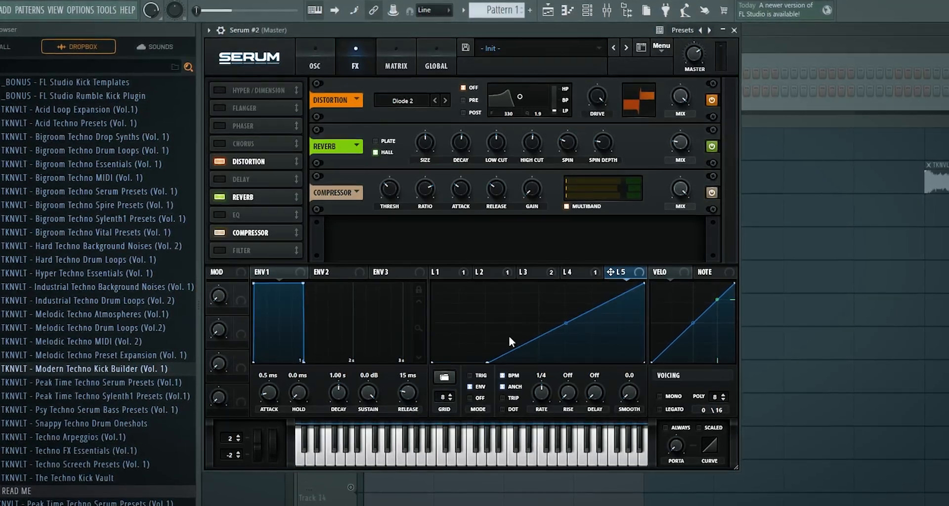
left_click_drag(612, 272, 682, 142)
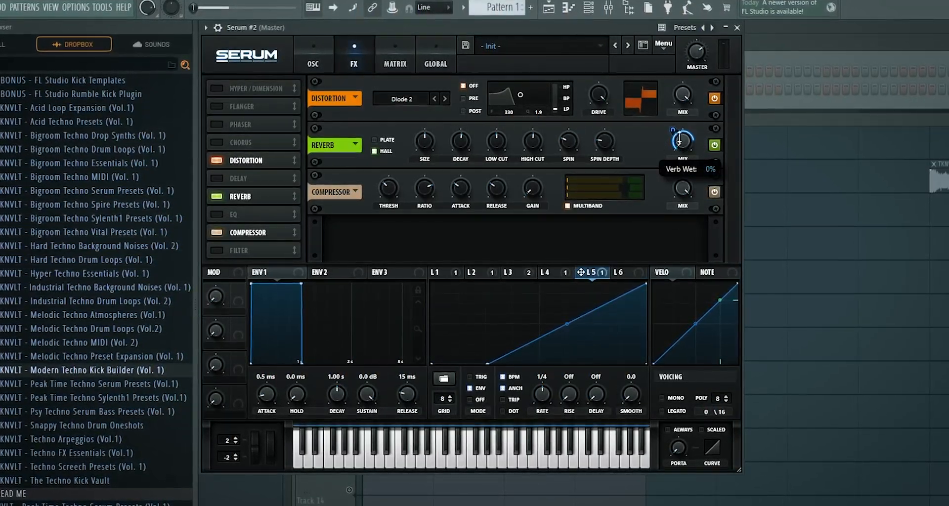
left_click_drag(568, 323, 574, 336)
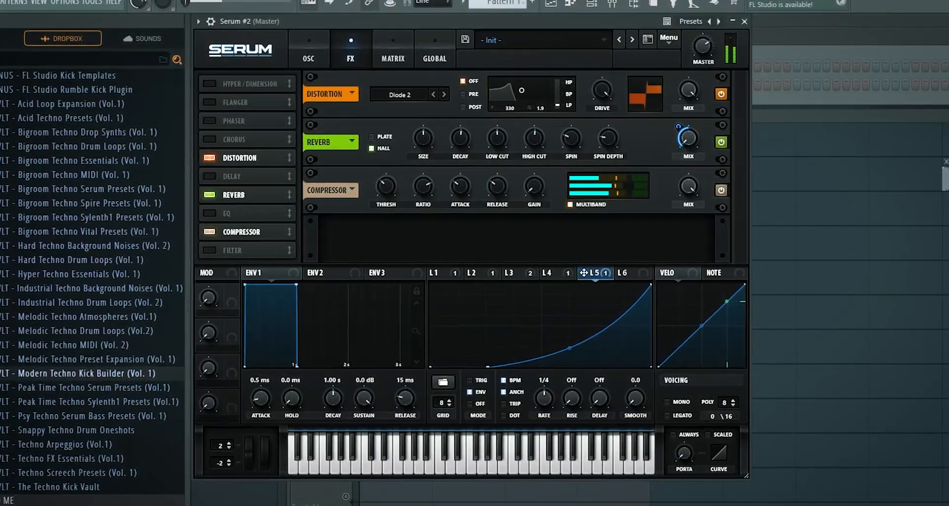
Try the reverb ahead of the distortion and compare the sound with the reverb off and on
left_click_drag(244, 197, 222, 103)
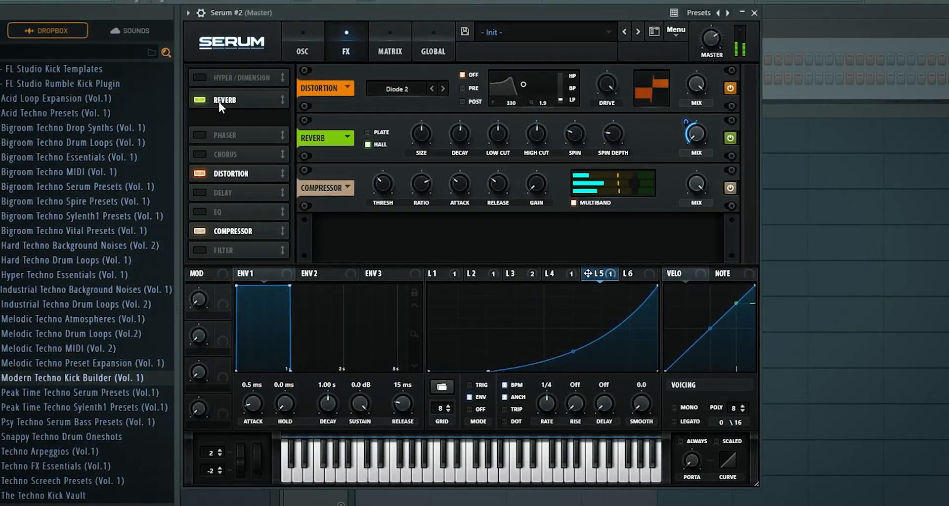
left_click_drag(222, 140, 221, 141)
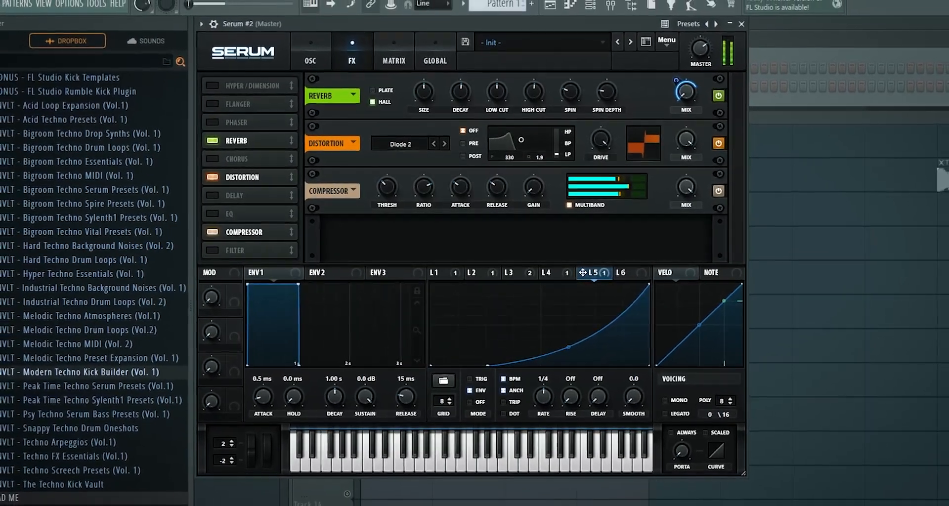
left_click(212, 141)
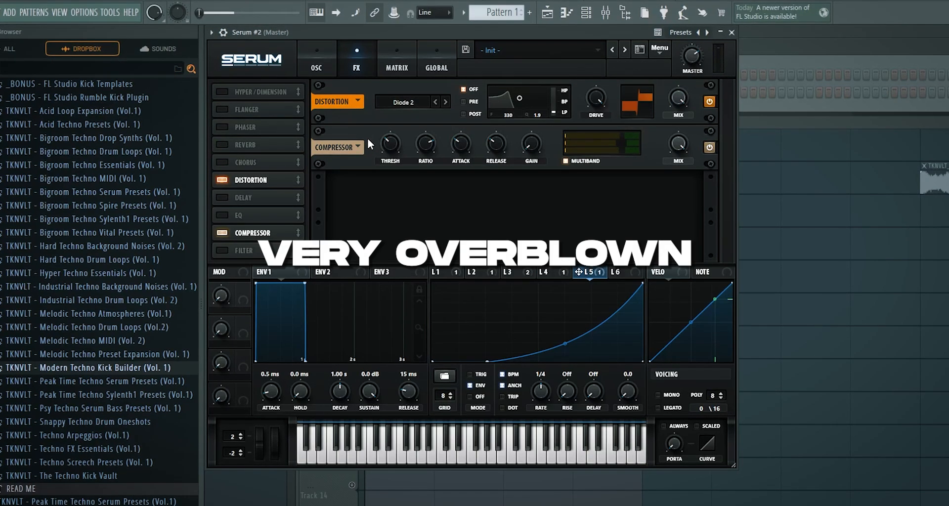
left_click(220, 144)
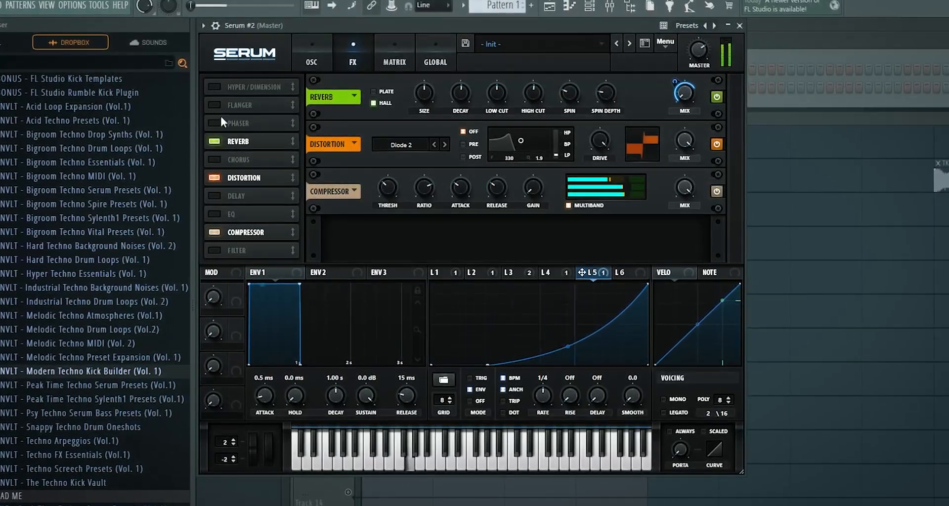
Move the reverb back behind the distortion, set LFO 5's amount on its mix to 48 and switch the reverb off
left_click_drag(213, 141, 257, 196)
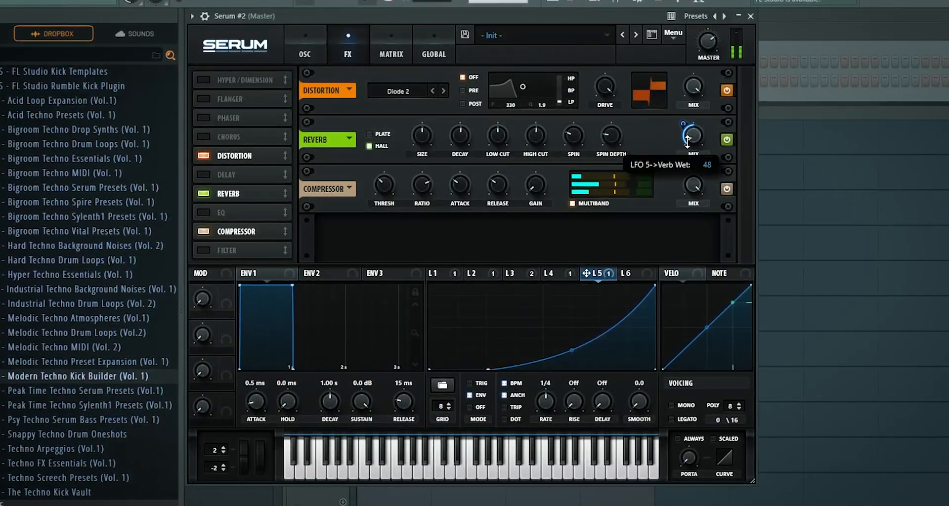
left_click(230, 194)
left_click_drag(243, 232, 233, 213)
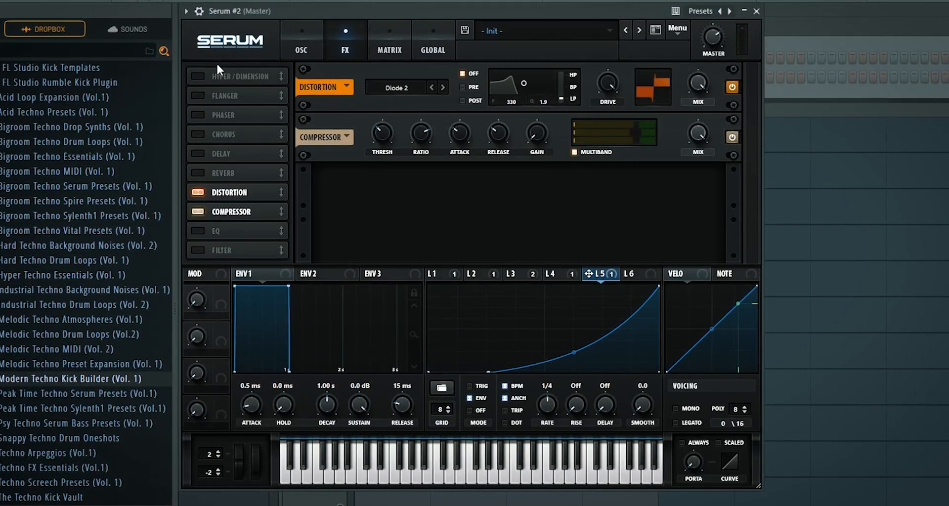
Enable the effects filter ahead of the distortion and set its type to Flg L6+
left_click(221, 250)
left_click_drag(221, 250, 241, 117)
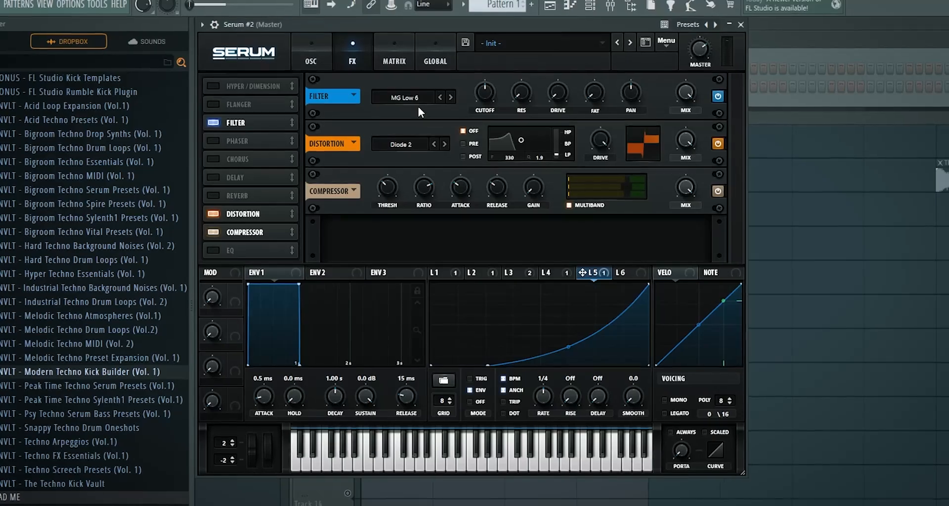
left_click(312, 57)
left_click(352, 55)
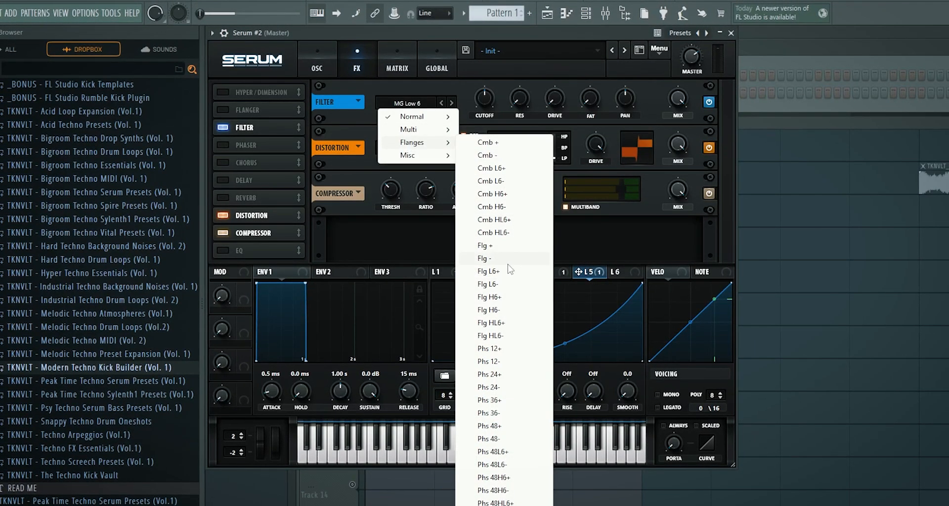
left_click(508, 272)
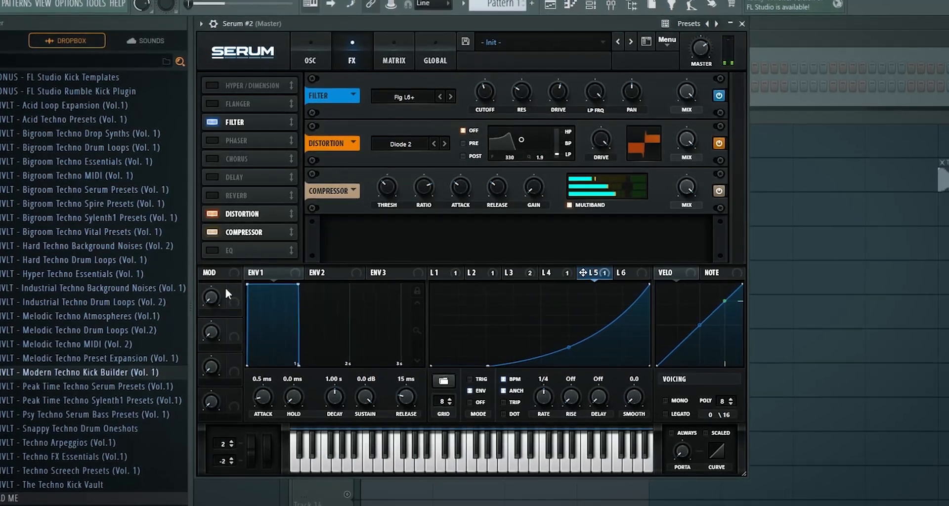
Assign Macro 1 to oscillator A's warp with an amount of 57 and rename the macro FM PUNCH
left_click(316, 49)
left_click_drag(231, 292, 358, 240)
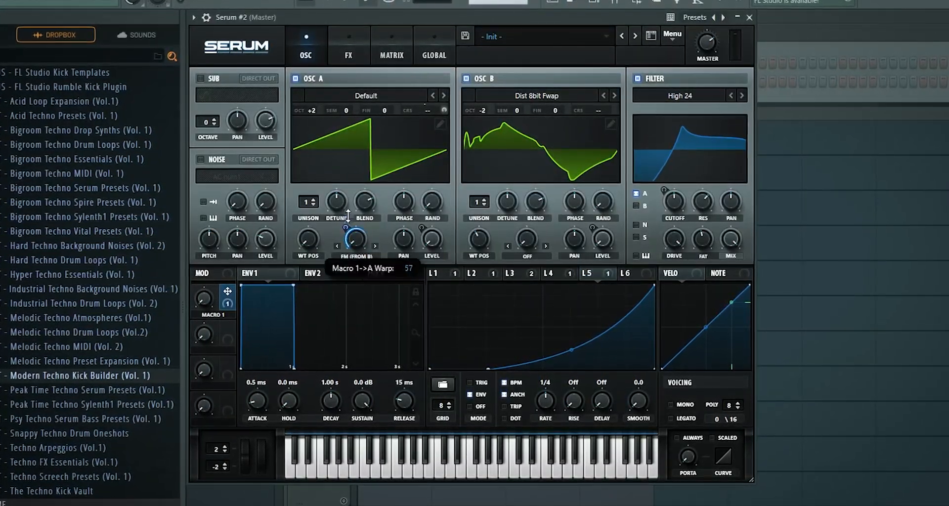
double_click(213, 315)
type("fm")
type("punch")
key("Return")
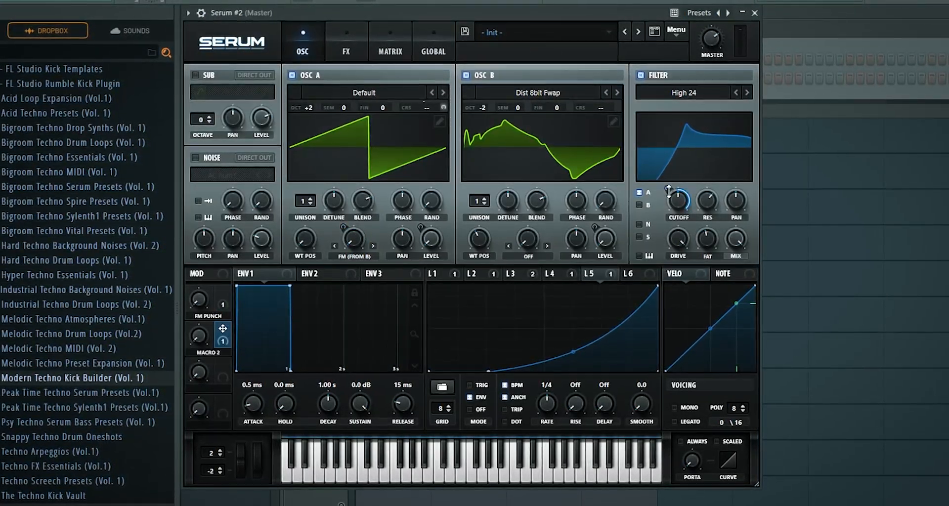
Assign Macro 2 to the oscillator filter's cutoff as CUTOFF PUNCH and Macro 3 to the effects filter's cutoff as CUTOFF KICK
type("cutoff punch")
key("Return")
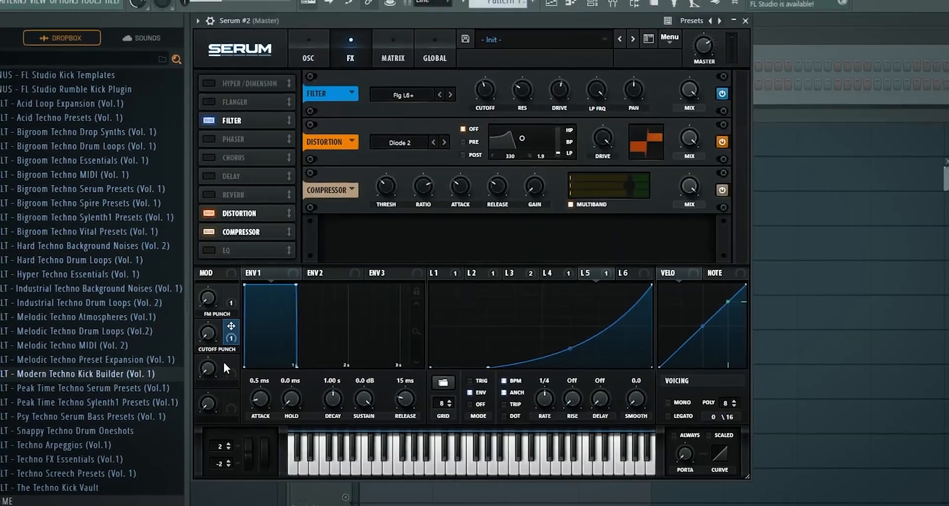
left_click_drag(230, 363, 478, 102)
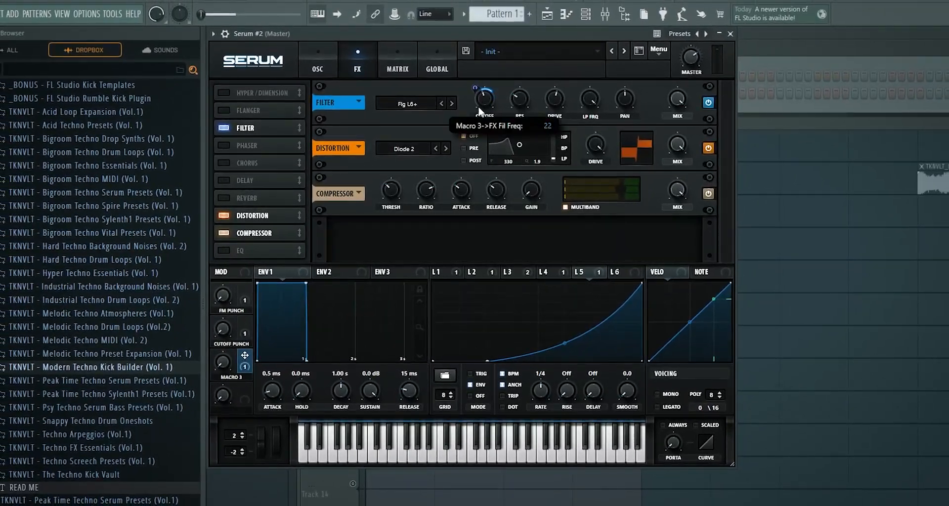
type("cutoff ta")
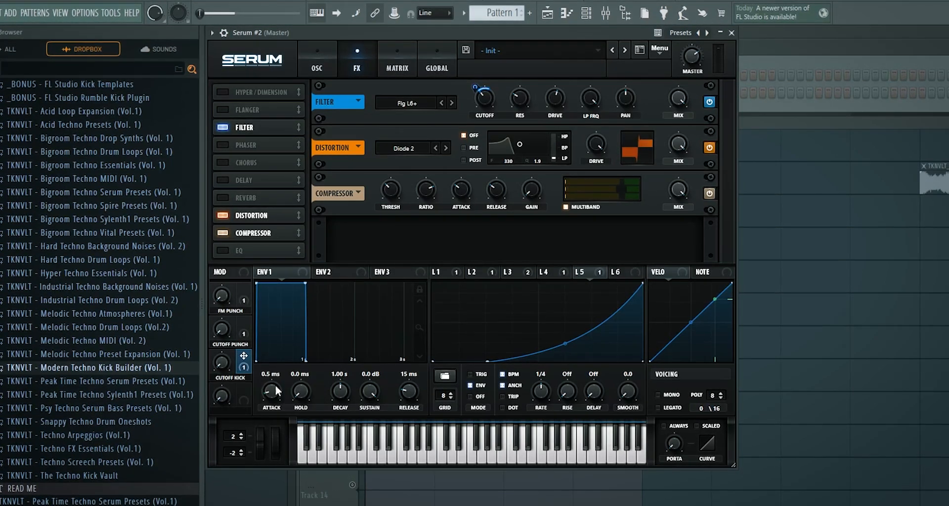
Try other wavetable positions on oscillator B and set it back to 1
left_click(315, 61)
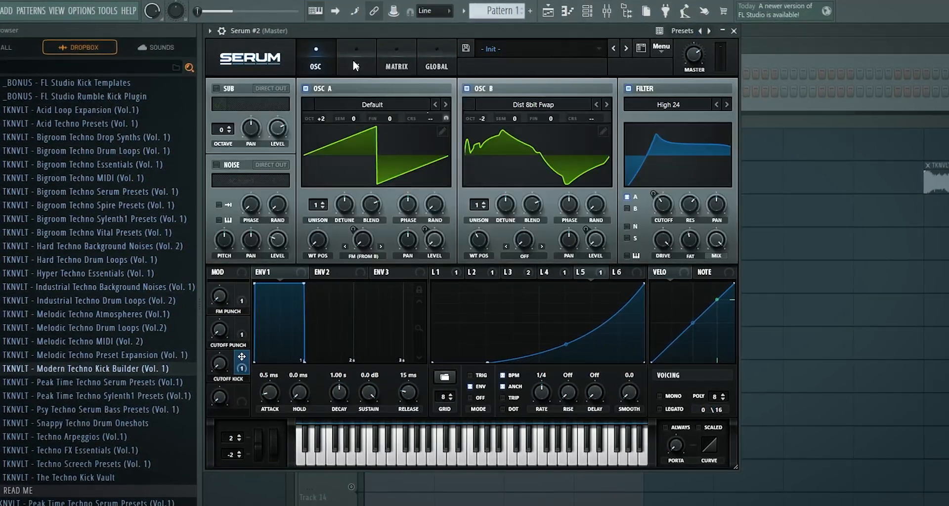
mouse_move(477, 246)
left_mouse_down()
mouse_move(499, 153)
mouse_move(486, 253)
left_mouse_up()
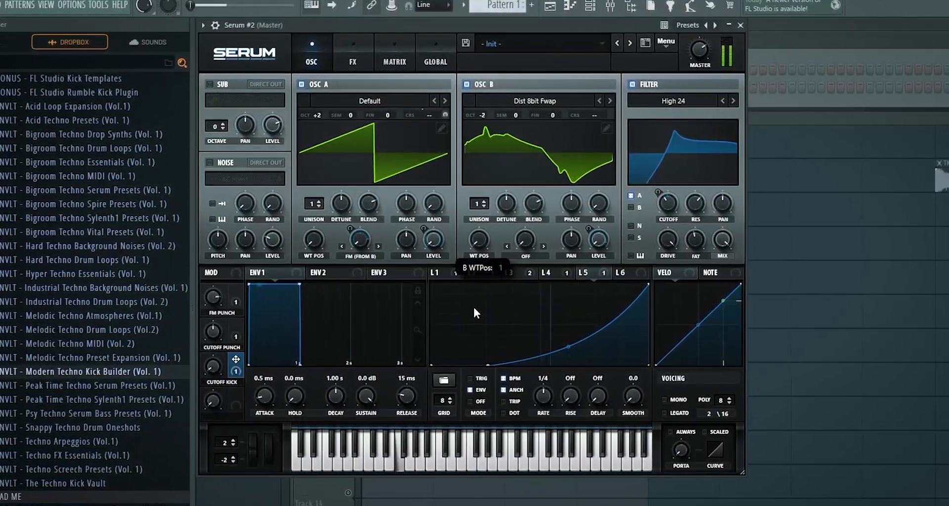
Set the CUTOFF KICK macro to 53% and raise the effects filter's drive
left_click(353, 49)
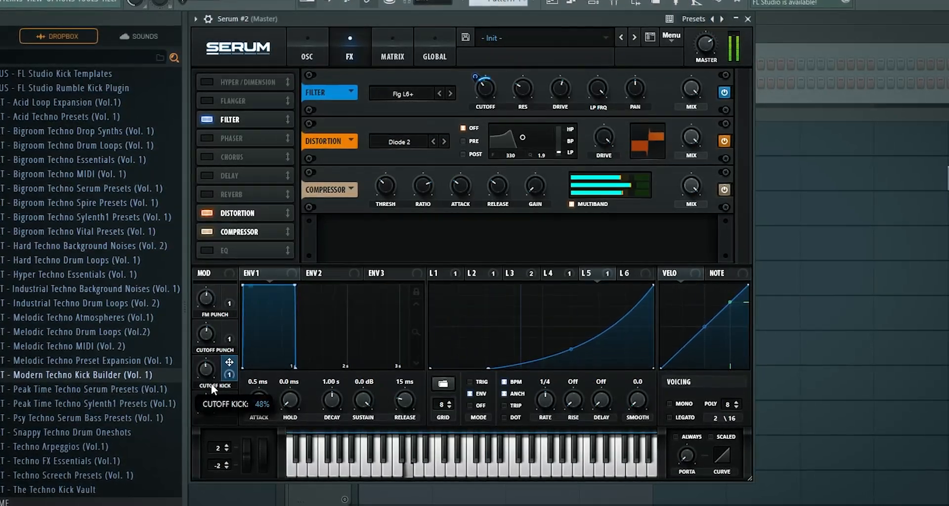
left_click_drag(204, 368, 207, 361)
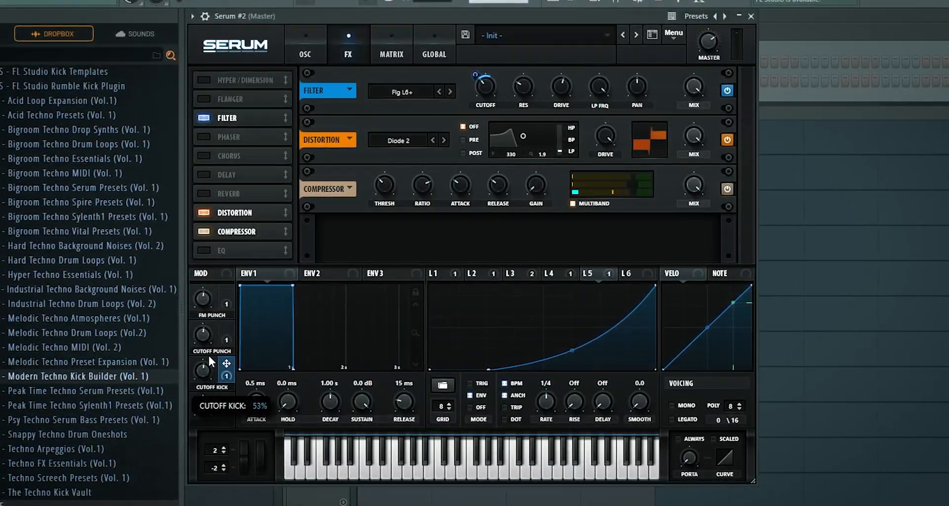
left_click_drag(562, 88, 575, 48)
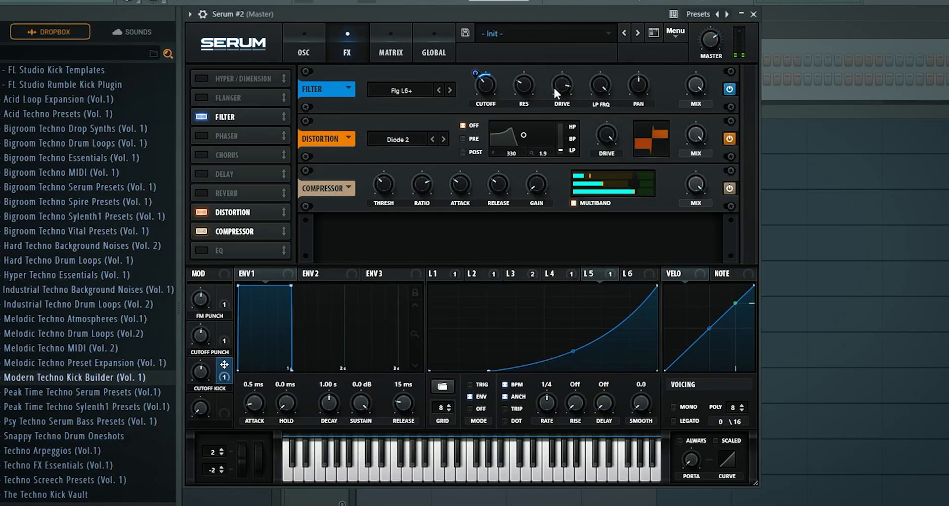
Enable the EQ ahead of the effects filter and give its low band a peak shape
left_click(203, 251)
left_click_drag(242, 108, 241, 112)
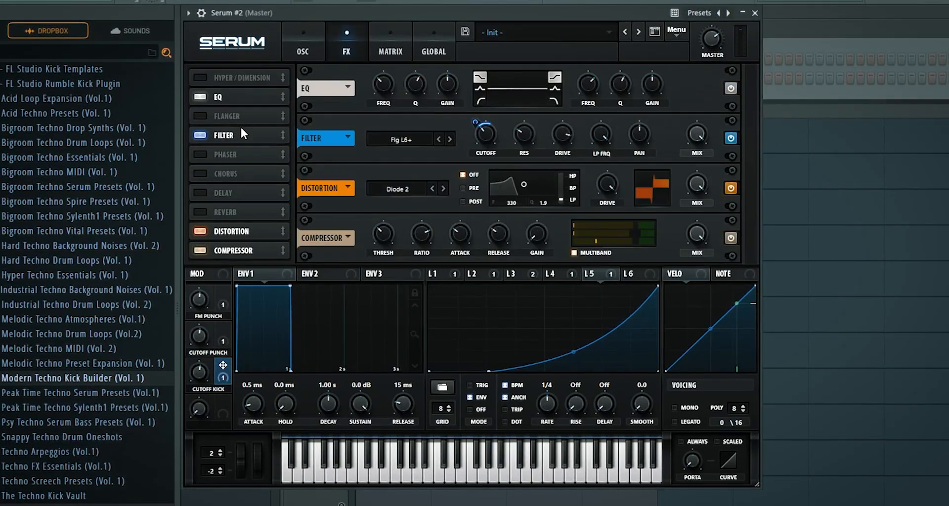
left_click(479, 89)
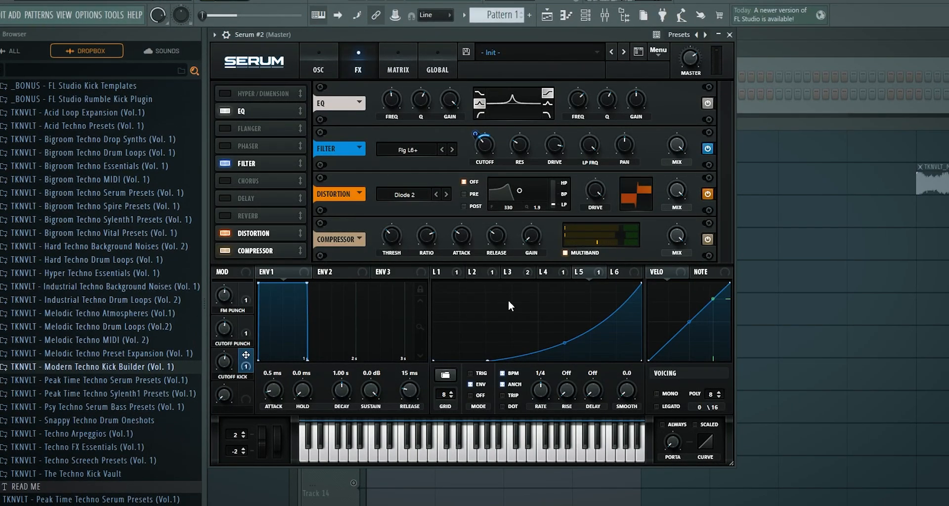
mouse_move(402, 87)
left_mouse_down()
mouse_move(401, 132)
mouse_move(399, 94)
left_mouse_up()
Reshape LFO 6 into a steep falling decay curve and set its mode to ENV
left_click(616, 272)
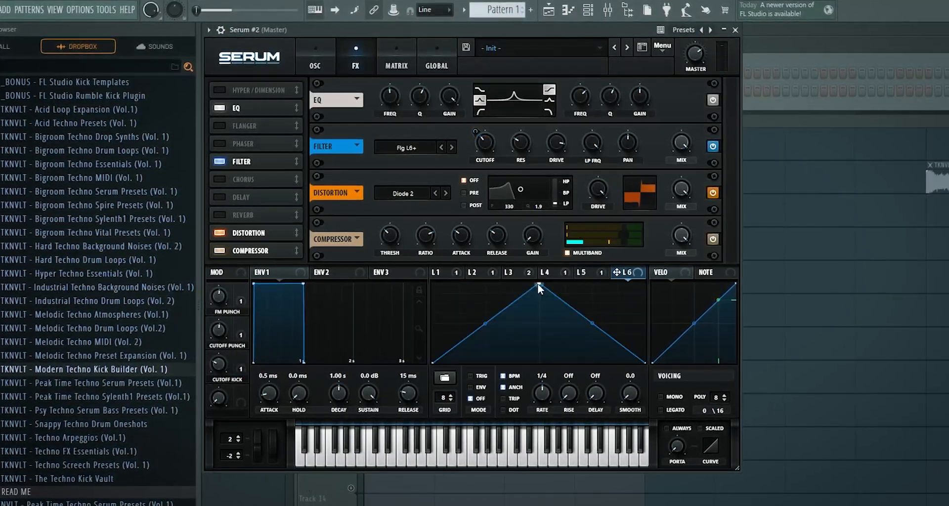
left_click_drag(539, 285, 373, 275)
left_click(480, 388)
left_click_drag(539, 325, 541, 338)
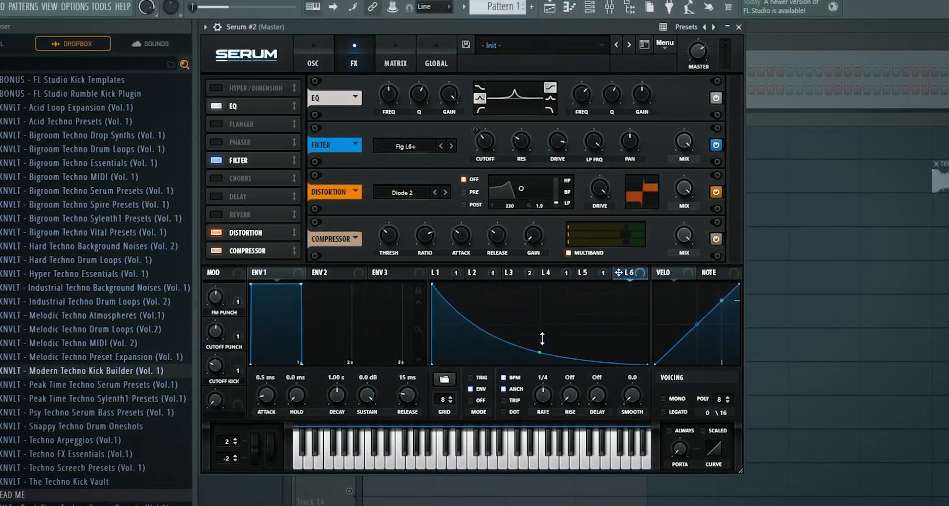
left_click_drag(620, 272, 643, 93)
right_click(642, 93)
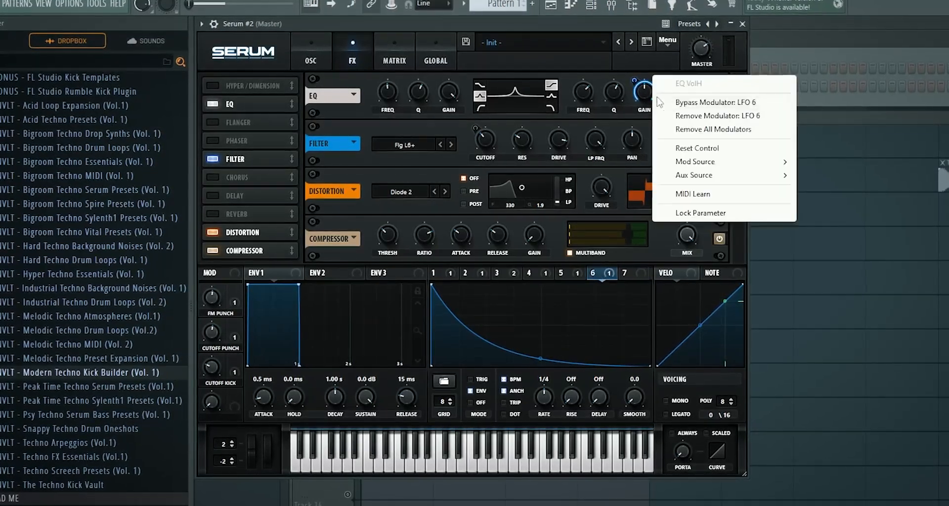
left_click(687, 116)
Reset the EQ's low-band gain and assign LFO 6 to it
double_click(451, 93)
left_click_drag(625, 273, 450, 93)
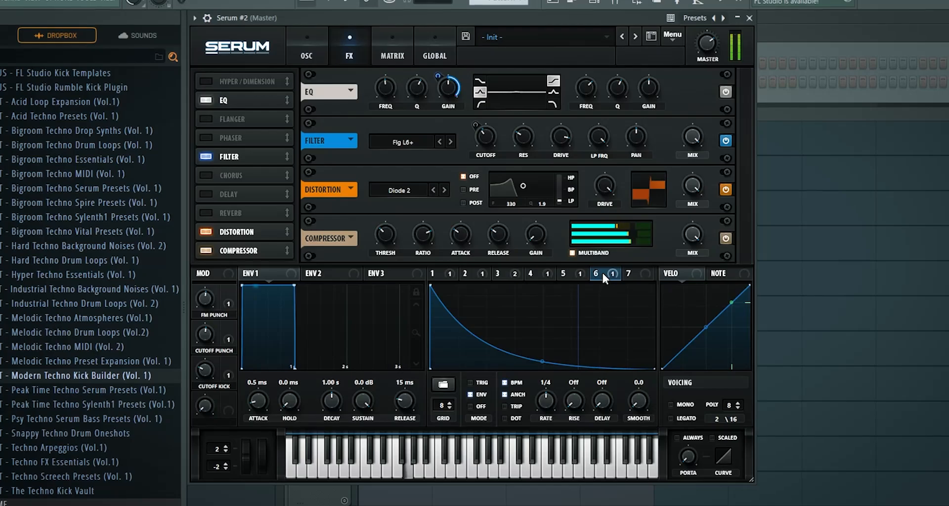
Set the EQ's high band to a peak shape and assign Macro 4 to both band frequencies, using an amount of 23 on the low one
left_click_drag(594, 102, 594, 111)
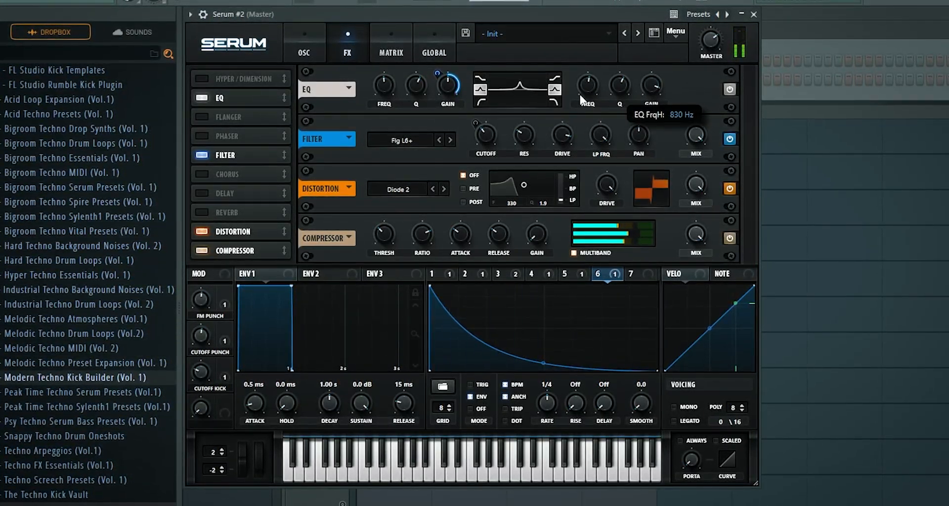
left_click_drag(611, 112, 651, 85)
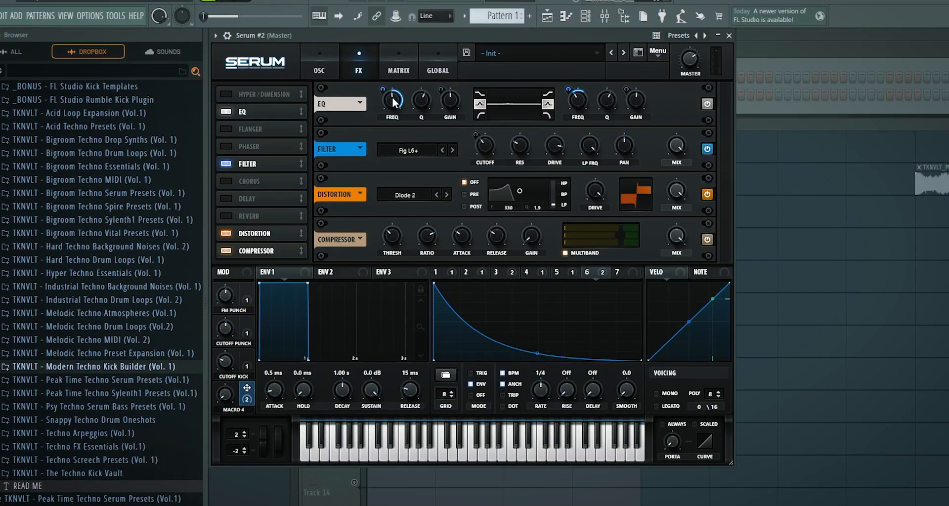
left_click_drag(387, 90, 387, 98)
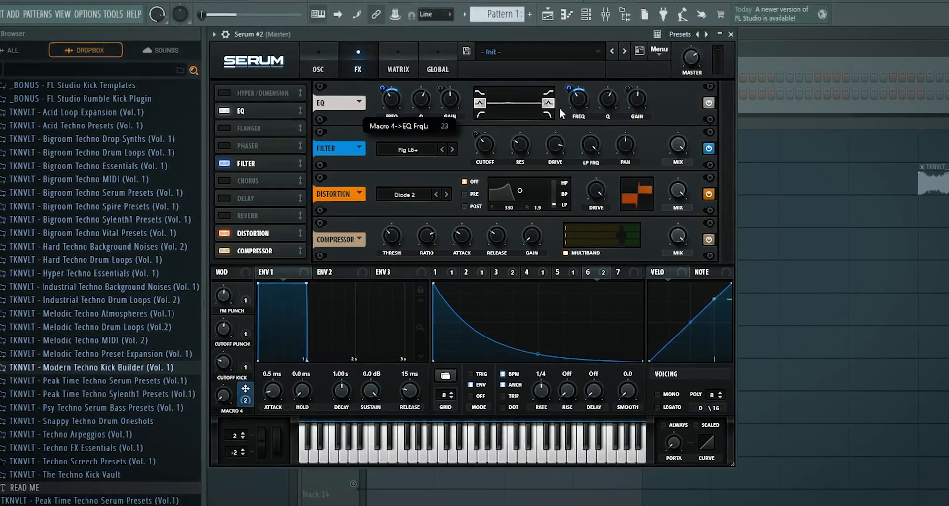
left_click_drag(224, 296, 264, 192)
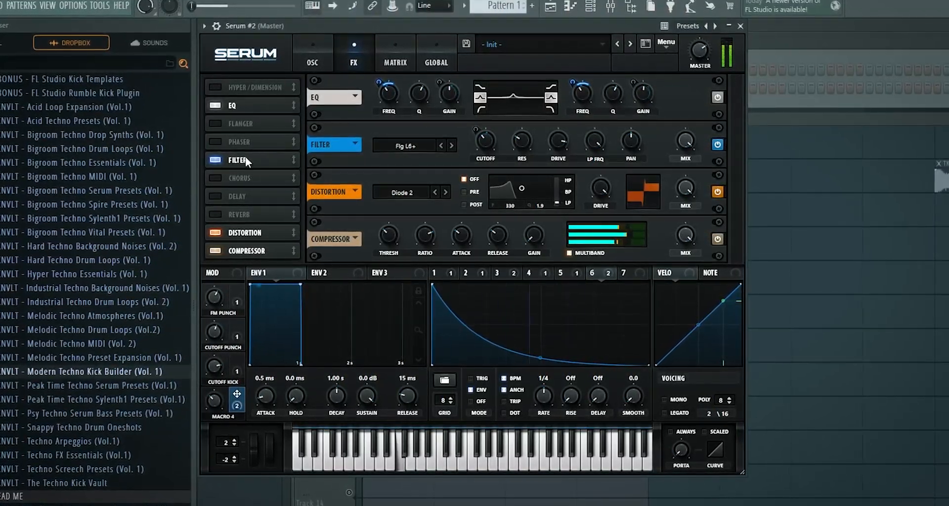
Enable the chorus ahead of the EQ and set its depth to 4.9 ms
left_click(217, 180)
left_click_drag(234, 178, 237, 101)
left_click_drag(614, 91, 625, 62)
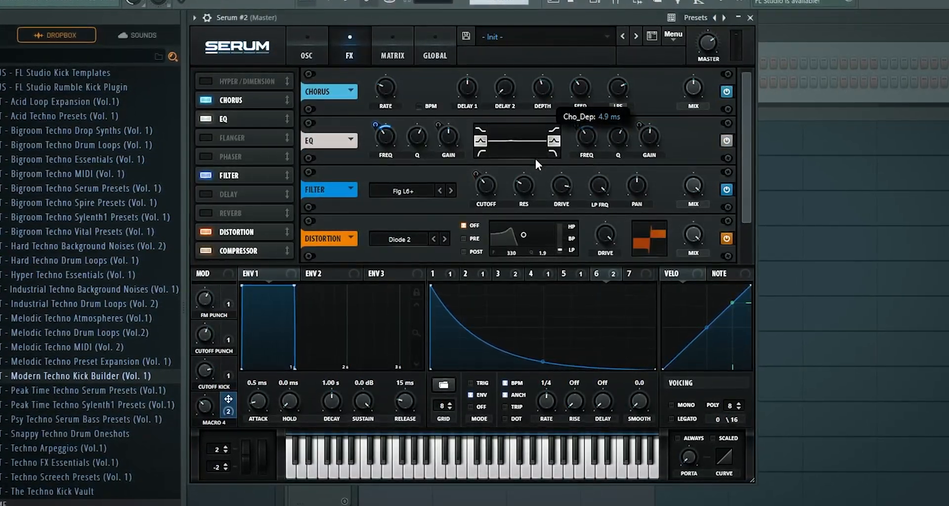
Assign LFO 1 to the chorus mix with an amount of 19
left_click(474, 274)
left_click(434, 274)
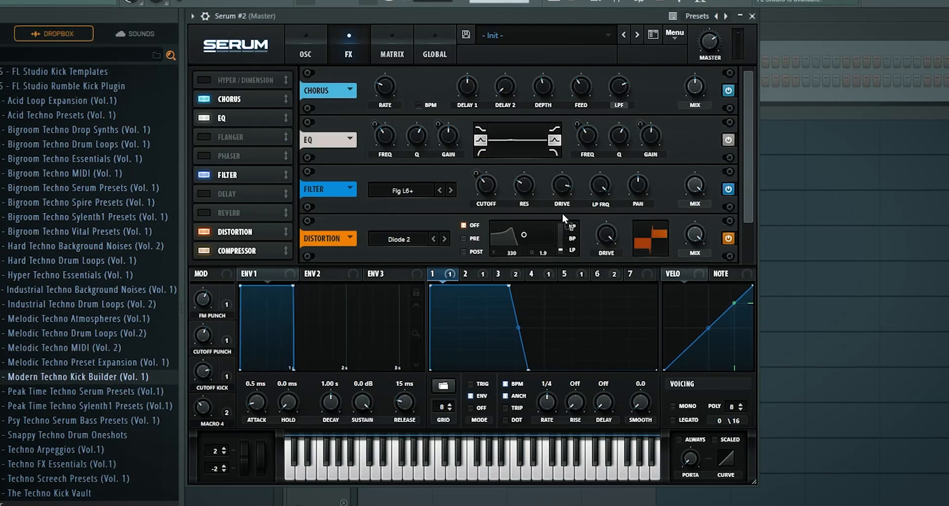
right_click(695, 88)
left_click(757, 124)
left_click_drag(450, 274, 677, 84)
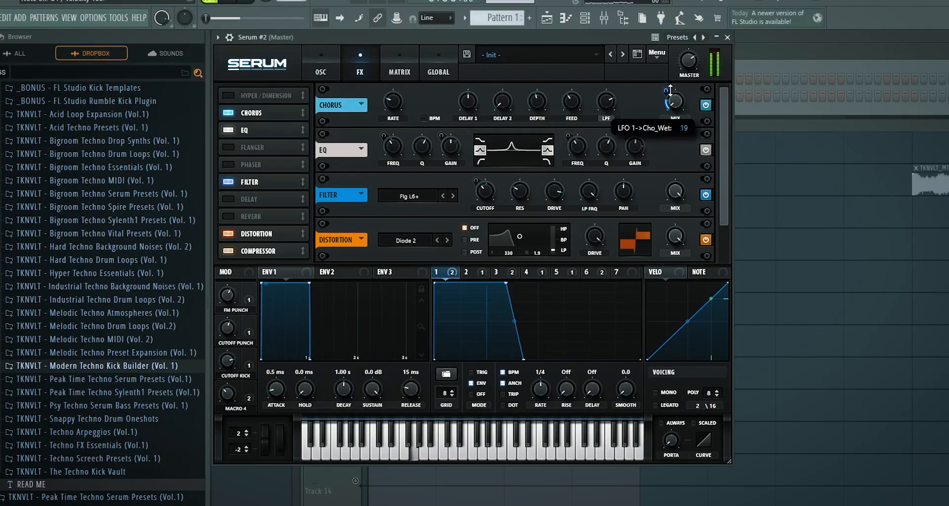
Try the Flg H6+ type on the effects filter and restore Flg L6+
scroll(488, 133, "down", 1)
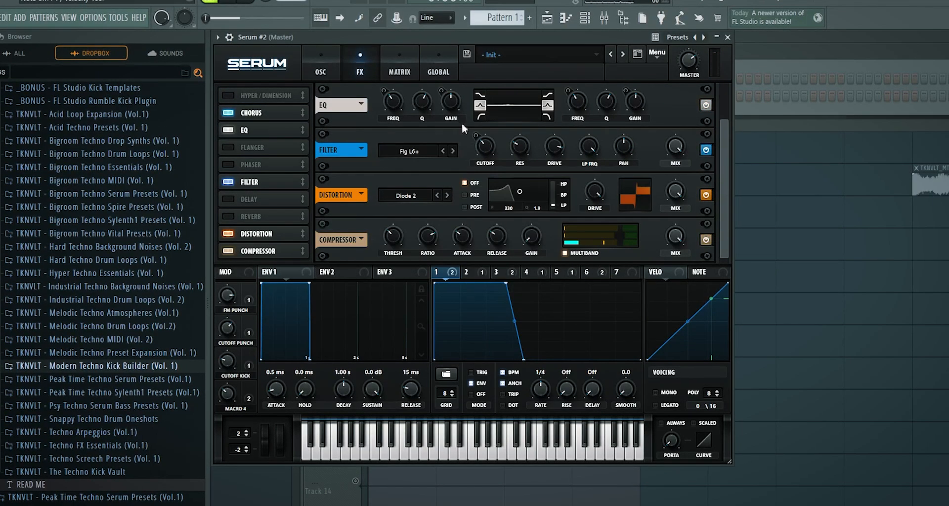
left_click(454, 151)
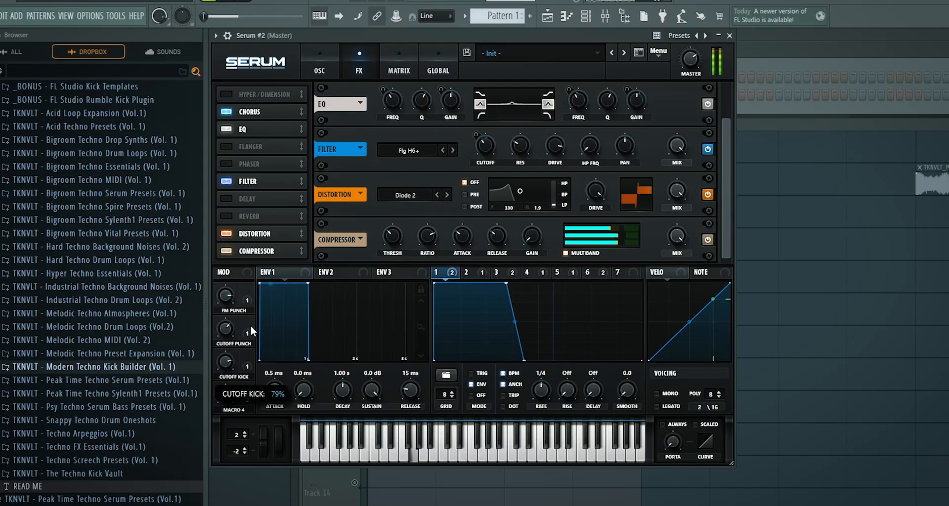
left_click(442, 150)
Assign LFO 2 to the sub oscillator's level
left_click(318, 64)
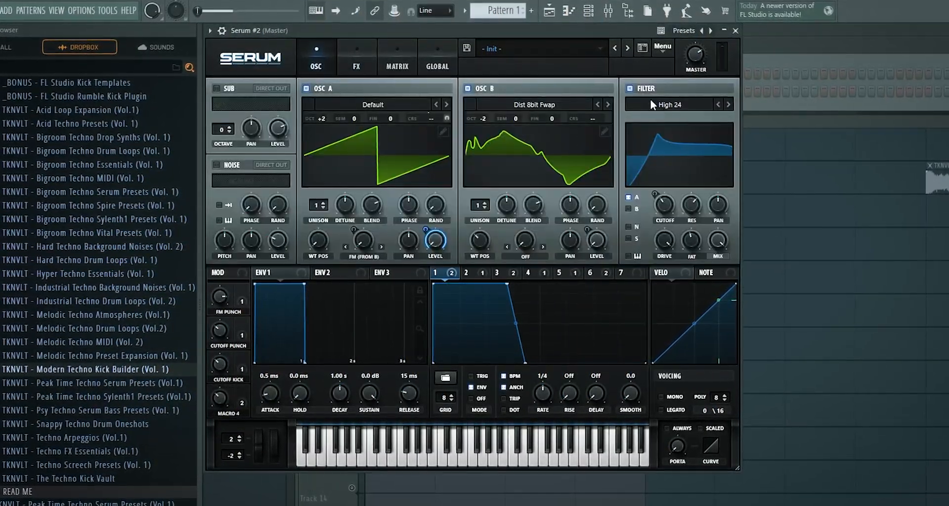
left_click(590, 273)
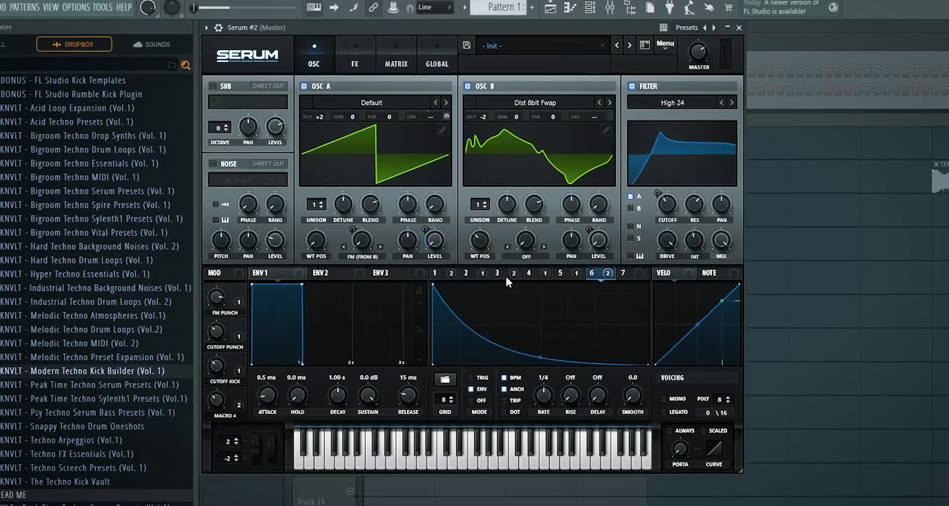
left_click(480, 274)
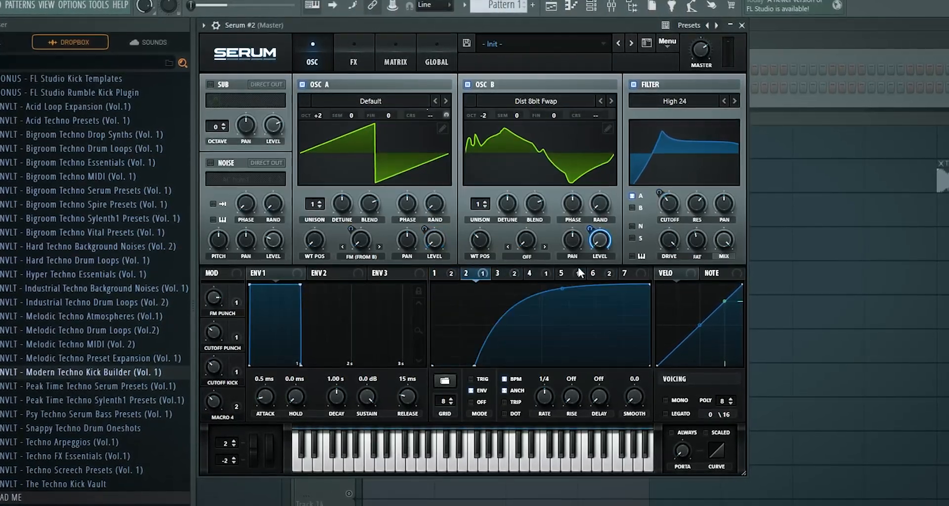
left_click_drag(480, 274, 238, 226)
left_click_drag(262, 114, 263, 103)
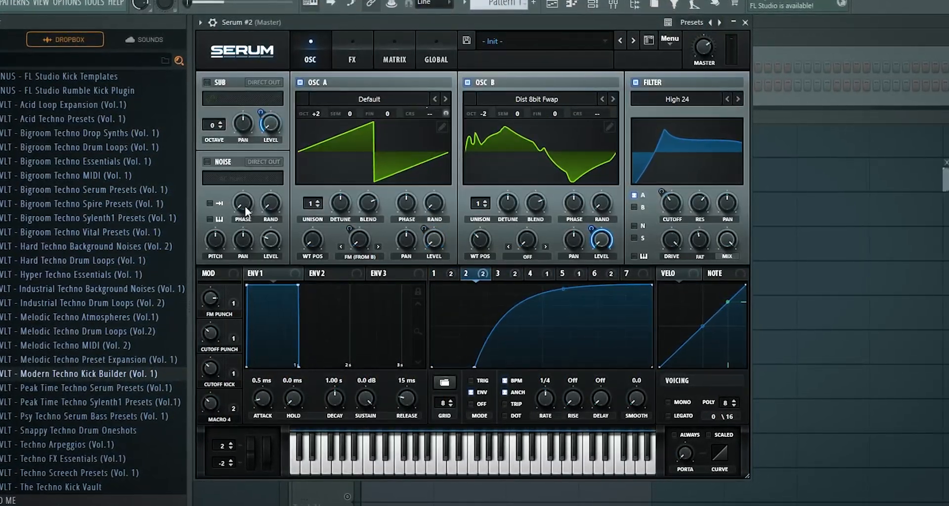
Enable the sub oscillator with a sawtooth shape at octave 1 and route it through the oscillator filter
left_click(206, 81)
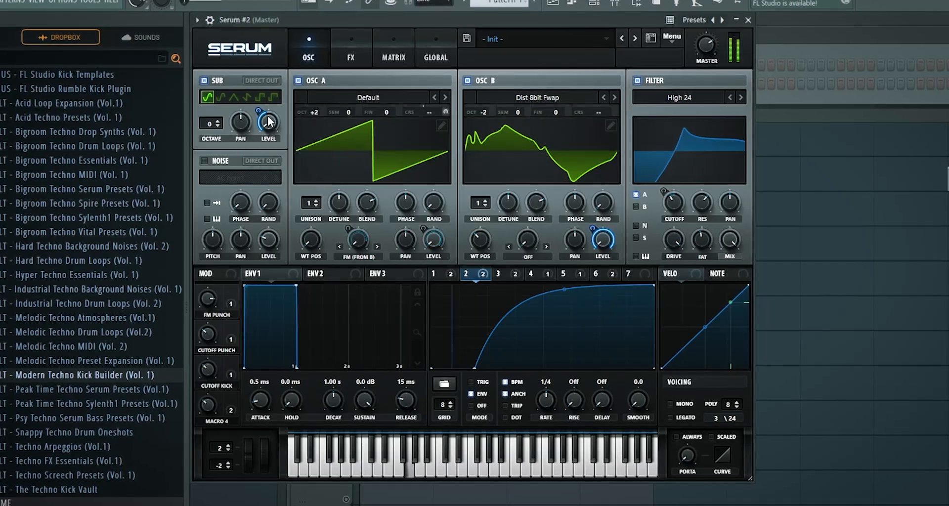
left_click(215, 119)
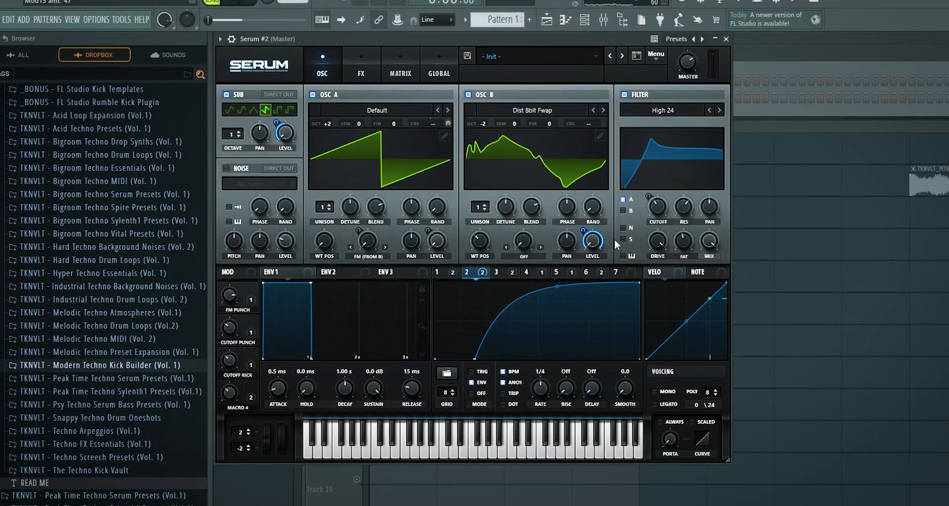
left_click(624, 239)
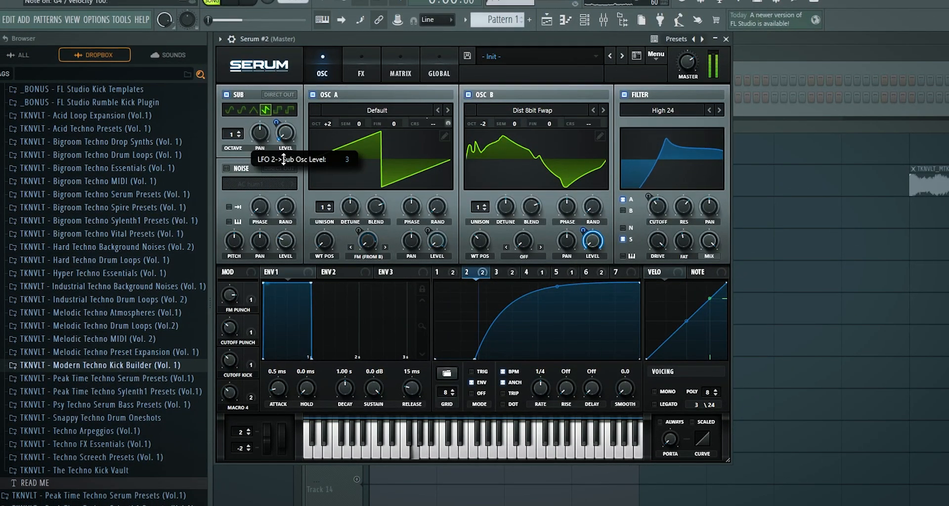
scroll(233, 138, "up", 1)
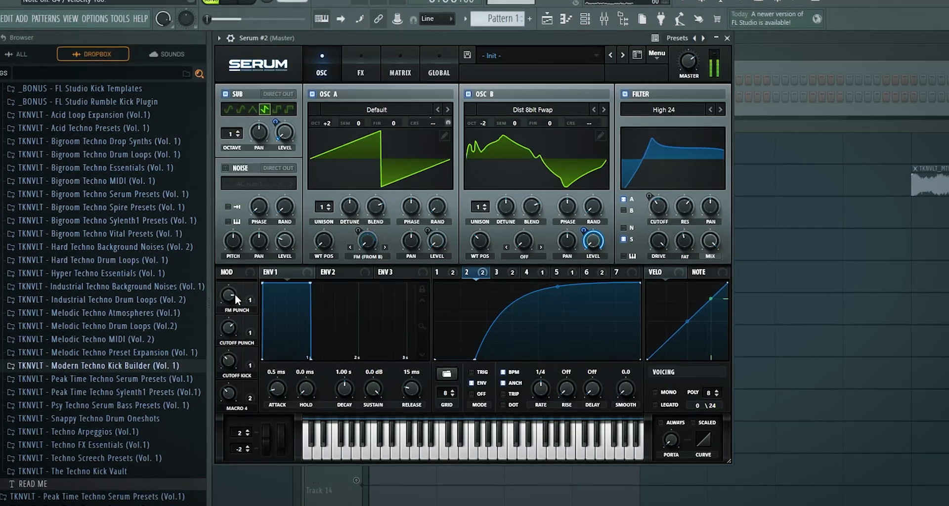
Try oscillator A at octave +1 while varying the FM PUNCH and CUTOFF KICK macros
scroll(325, 122, "down", 1)
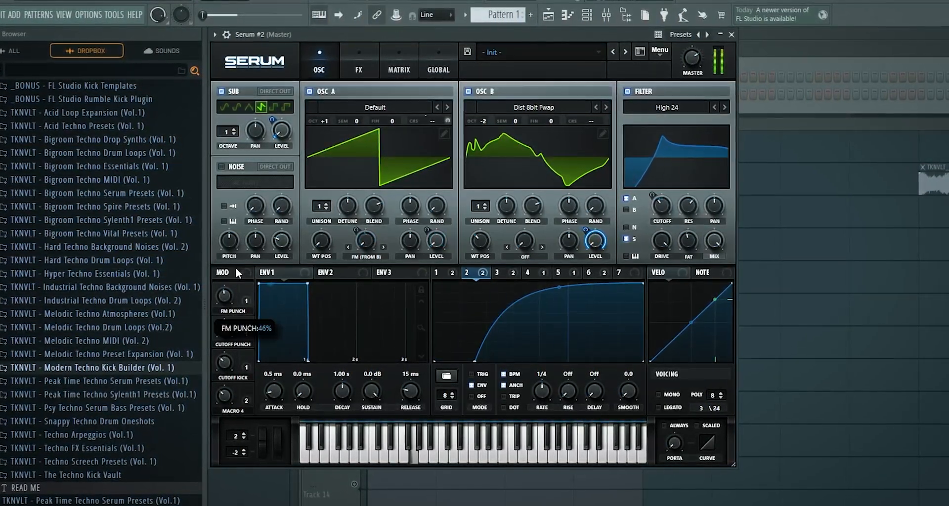
left_click_drag(235, 268, 233, 289)
left_click_drag(226, 363, 240, 302)
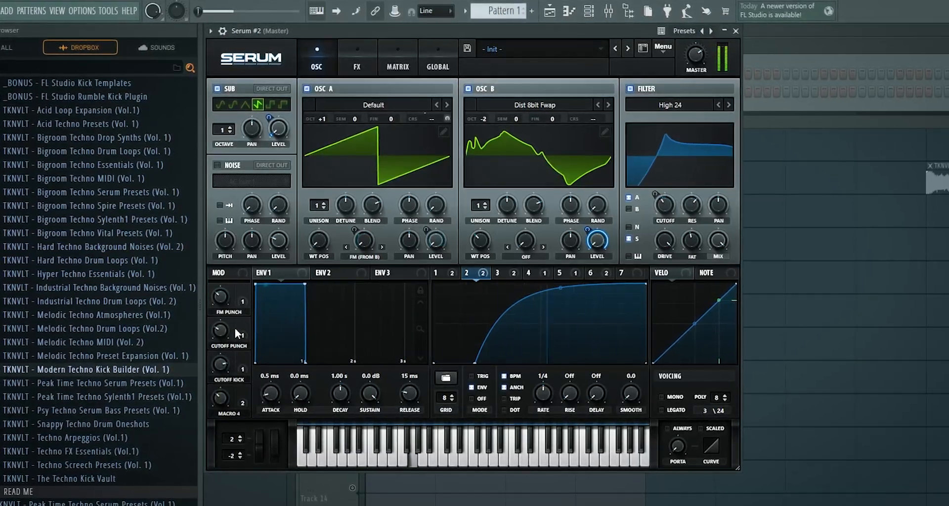
Reduce LFO 2's modulation amounts on oscillator B's level and the sub oscillator's level
left_click_drag(597, 229, 594, 362)
left_click_drag(276, 115, 276, 151)
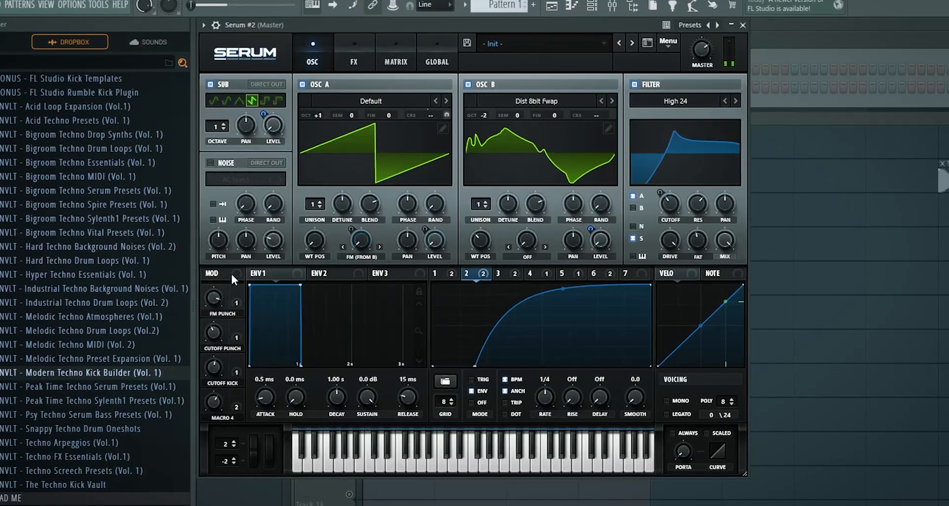
Set the CUTOFF PUNCH macro to 70% and vary the CUTOFF KICK and Macro 4 amounts
left_click(235, 334)
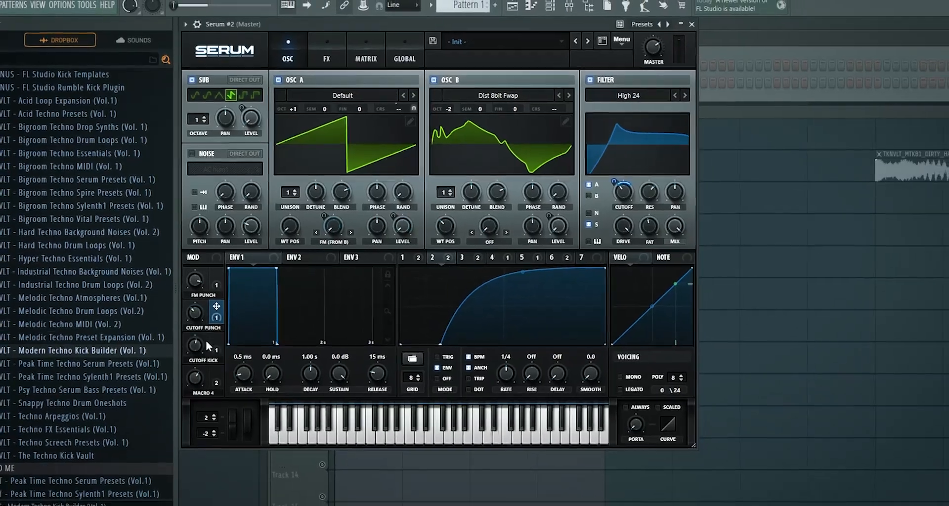
left_click_drag(196, 346, 187, 377)
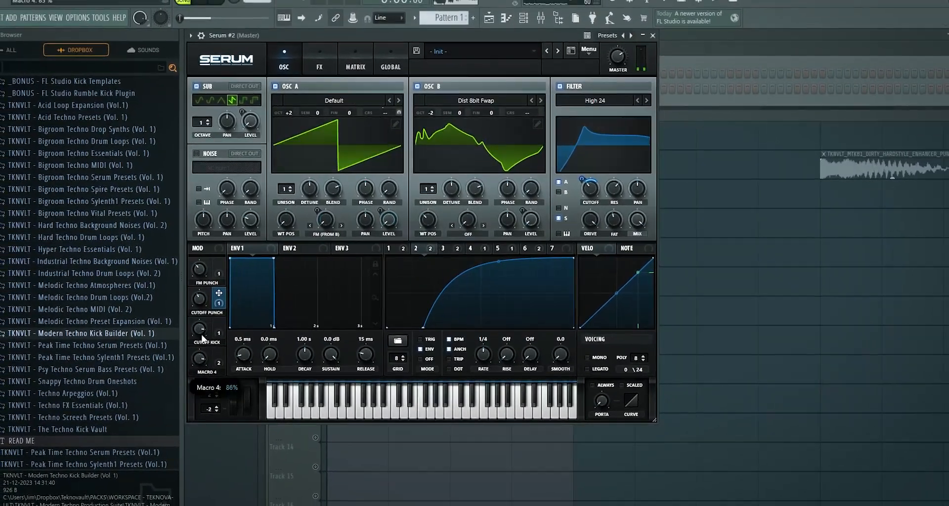
left_click_drag(192, 335, 190, 389)
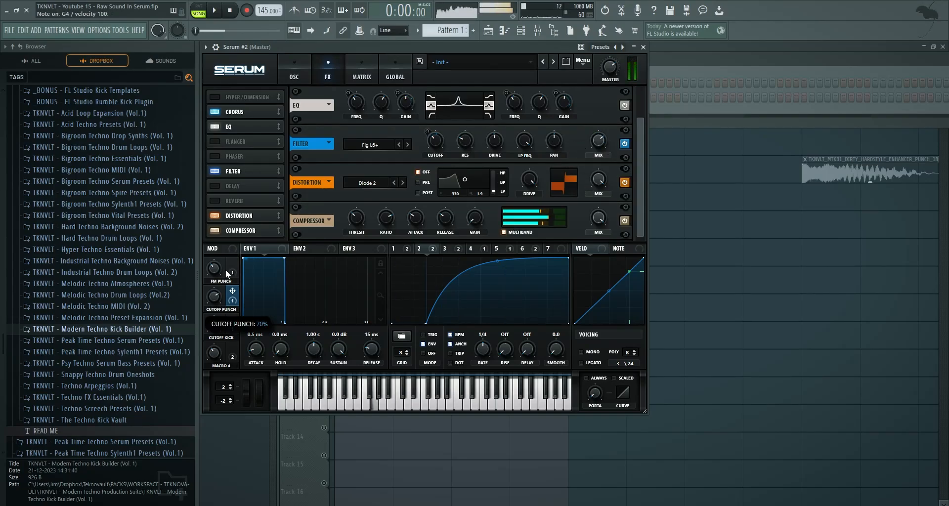
left_click(293, 69)
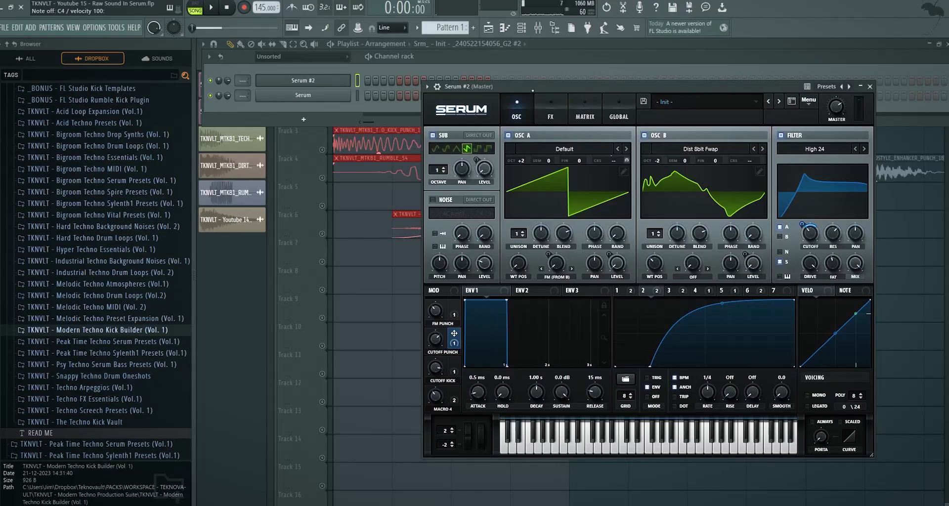
Enable the reverb in Serum #2's effects chain and place it after the distortion
left_click(551, 114)
left_click(437, 242)
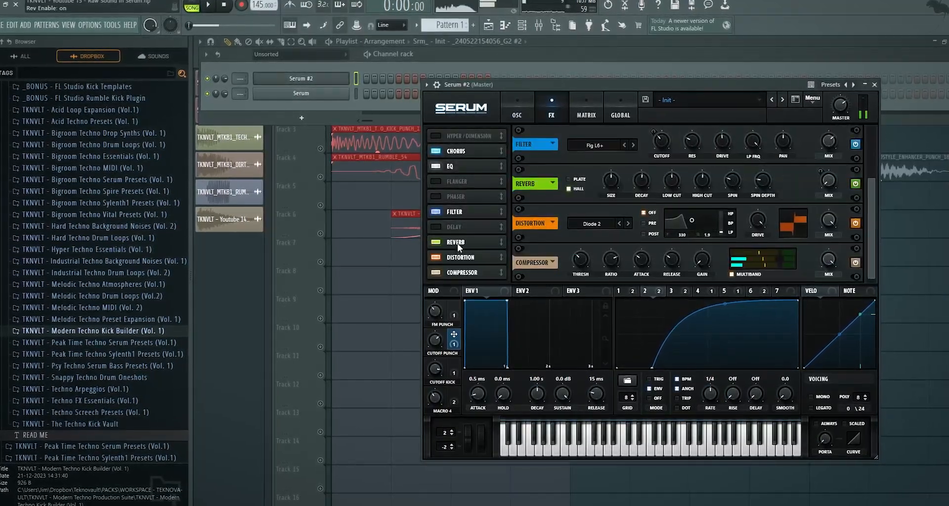
left_click_drag(457, 242, 456, 257)
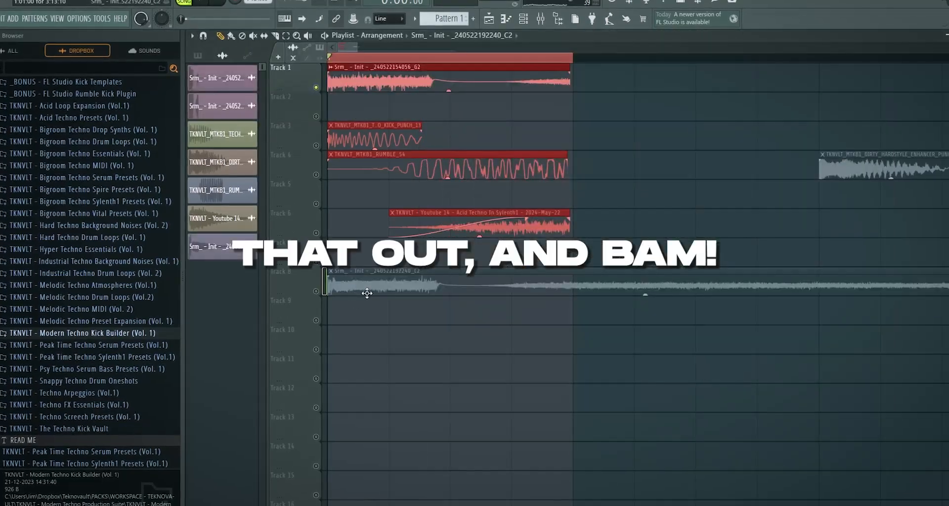
Play the rendered synth clip on track 8, stop, and solo the synth clip on track 1 for comparison
key("space")
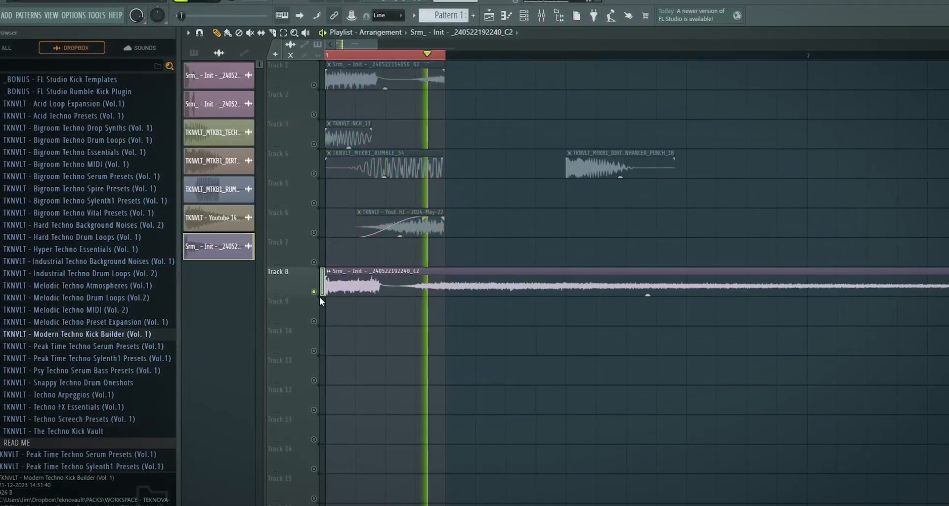
key("space")
right_click(313, 84)
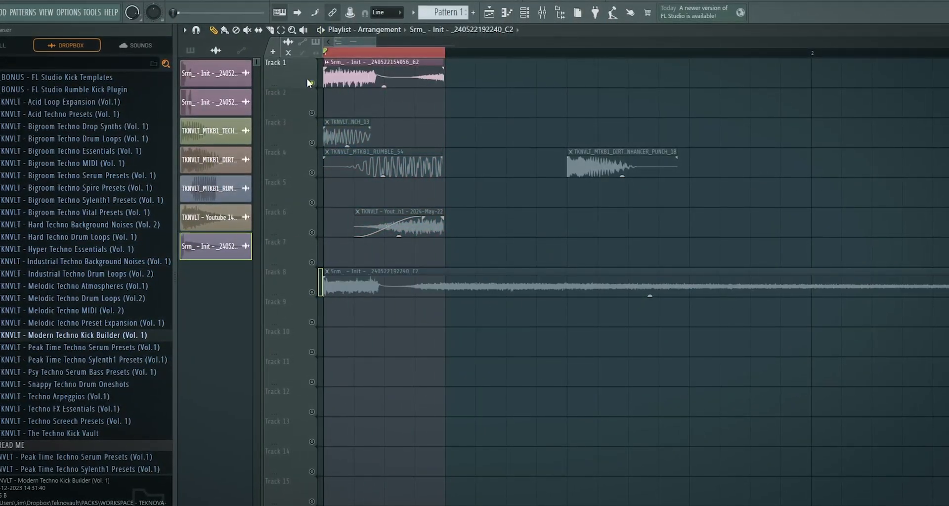
left_click(362, 67)
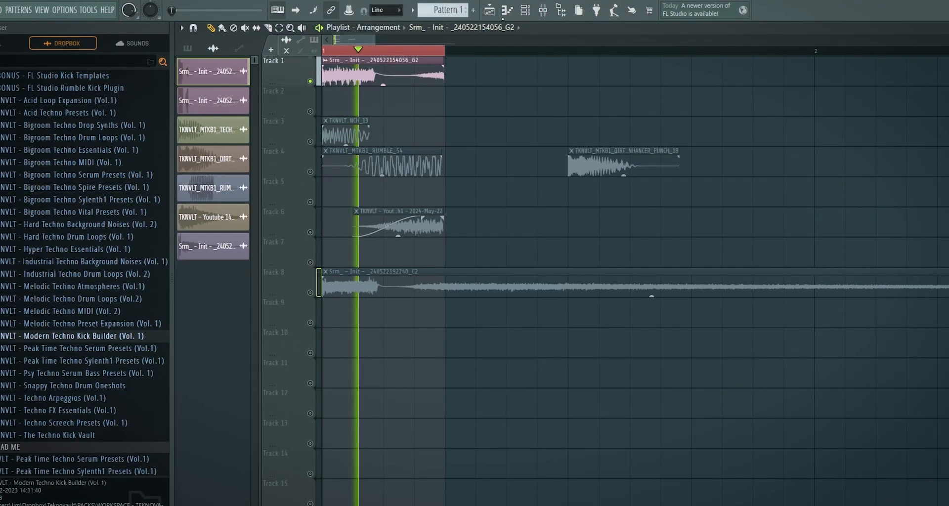
List the unsorted channels, inspect the original Serum instance, and bring up Serum #2
key("F6")
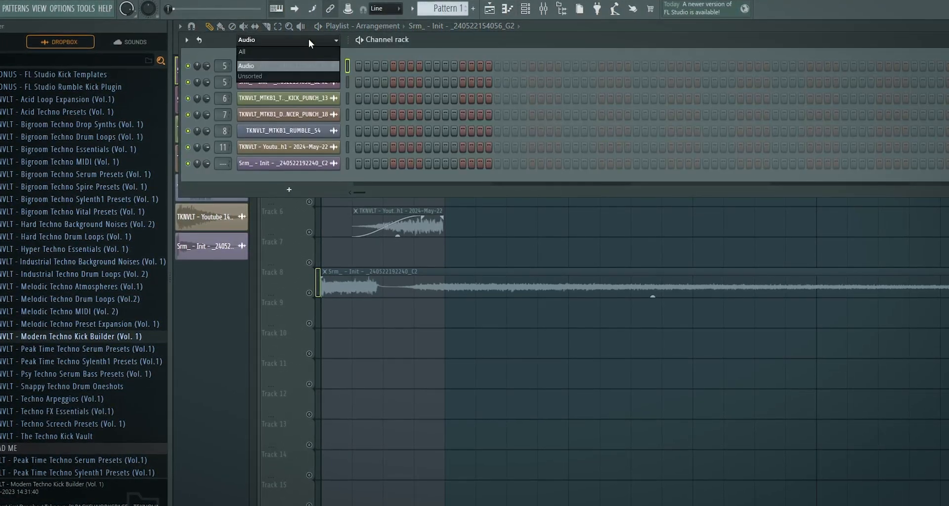
left_click(309, 44)
left_click(267, 76)
left_click(297, 82)
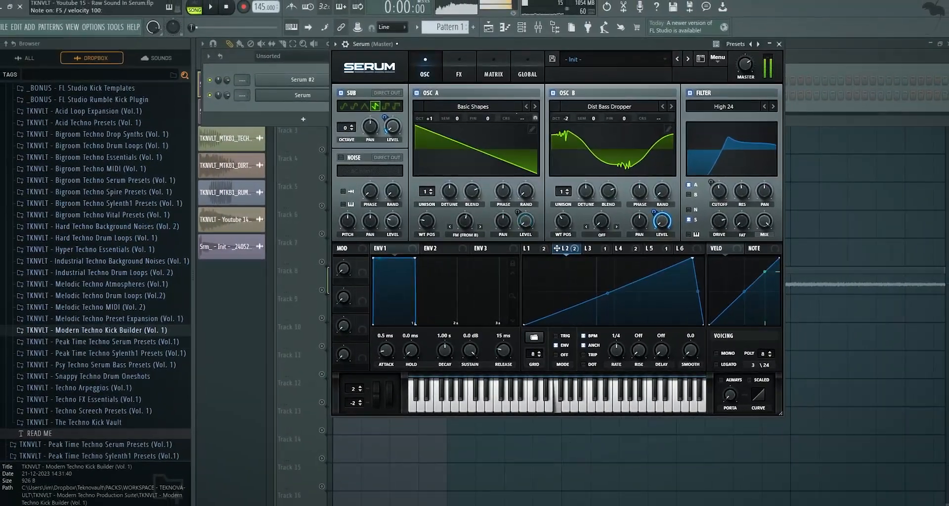
left_click(349, 82)
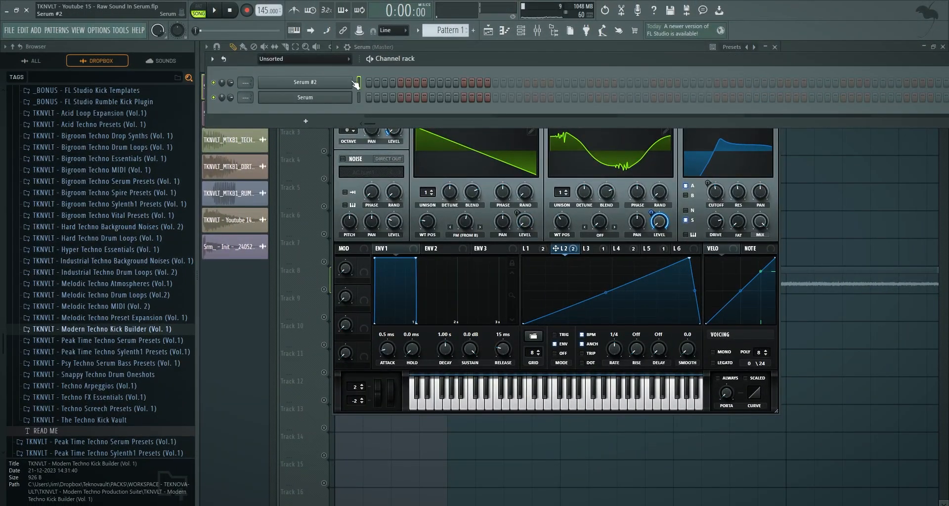
left_click_drag(545, 91, 485, 70)
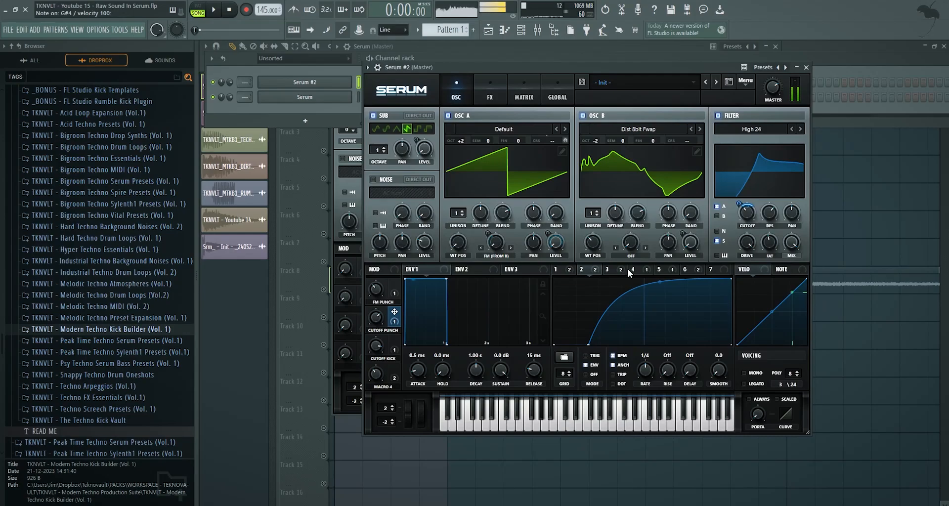
Vary the effects filter cutoff in Serum #2 and check the original Serum's effects chain for reference
left_click(489, 94)
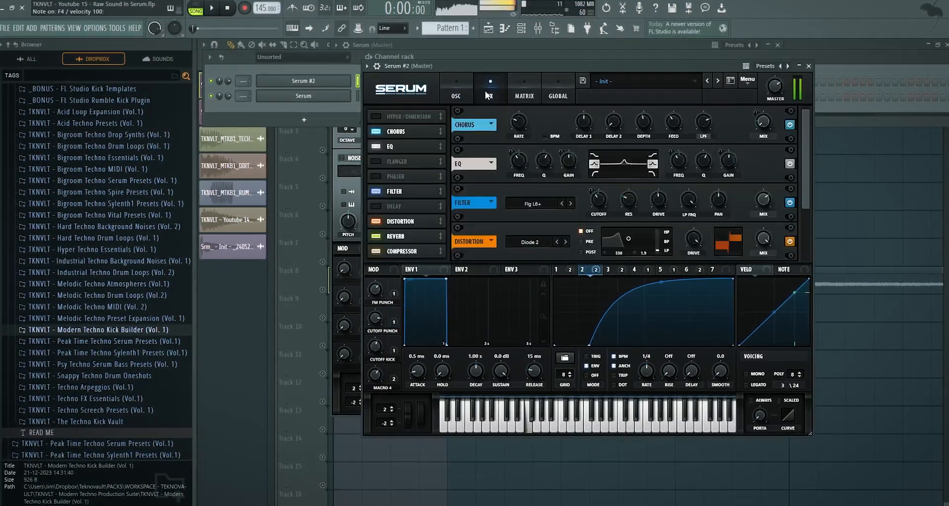
left_click(402, 191)
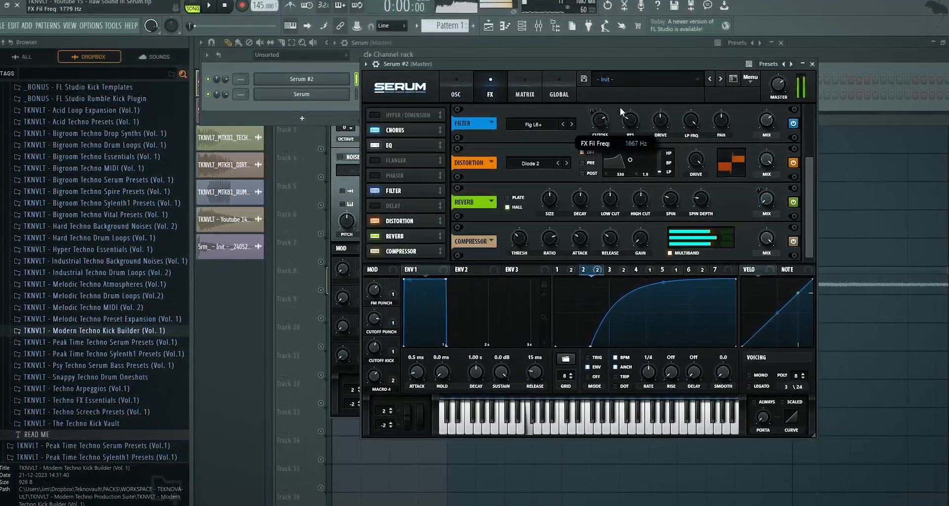
left_click(302, 94)
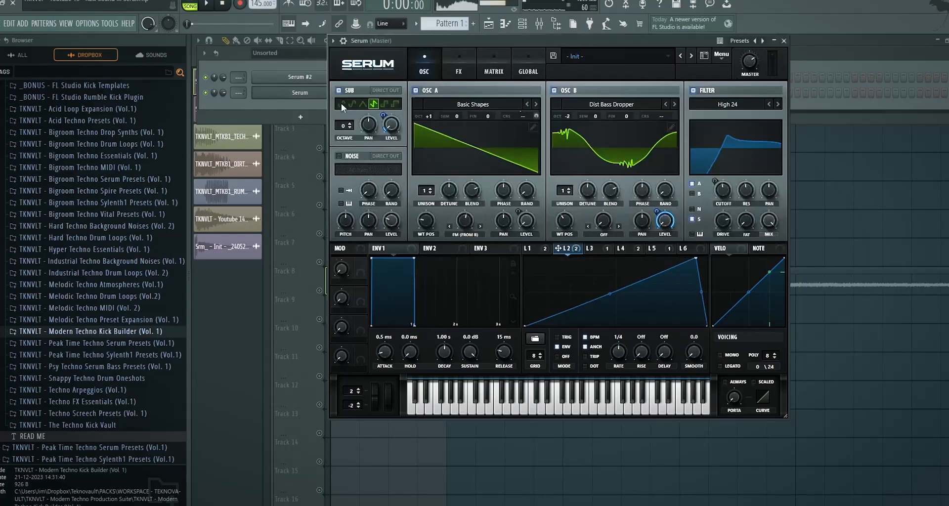
left_click(299, 76)
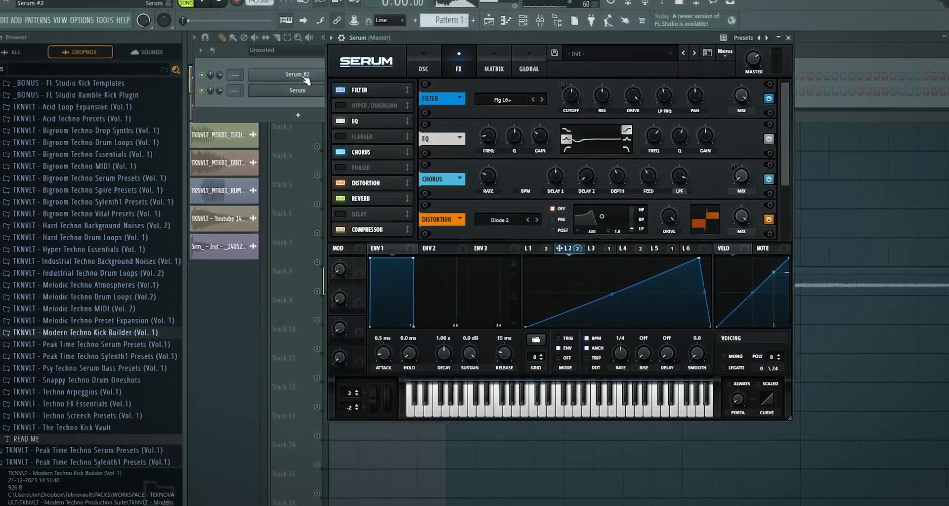
Return to Serum #2's effects and set the filter type to Flg L6+
left_click(304, 76)
left_click(489, 85)
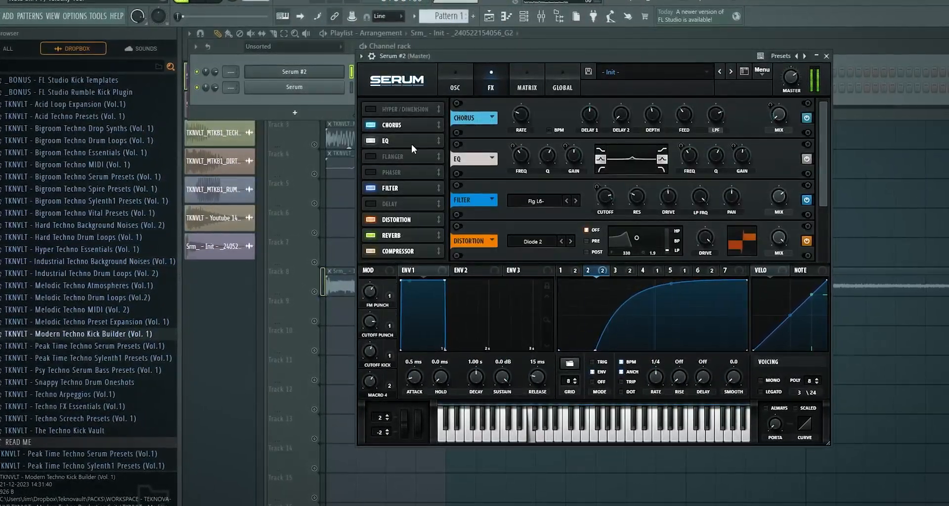
scroll(614, 113, "down", 2)
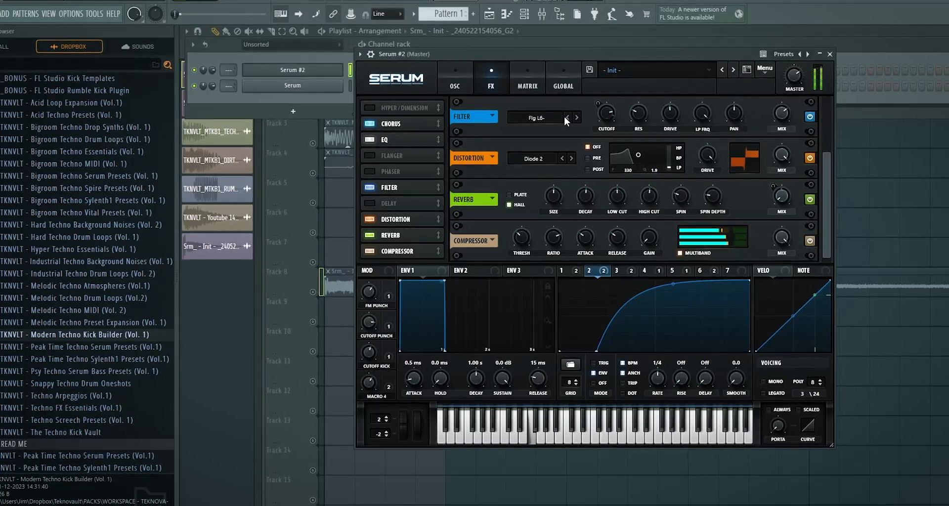
left_click(566, 118)
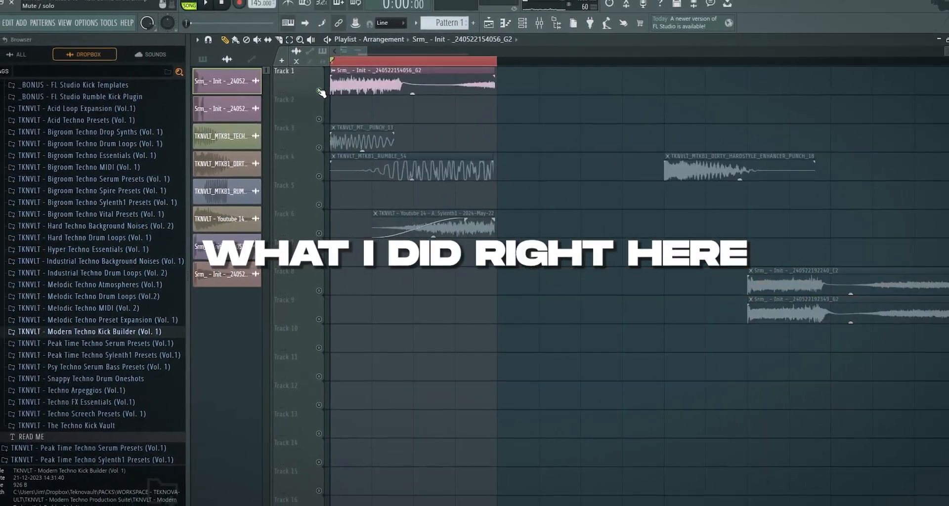
Inspect the mixer routing of the synth and kick layers and the effects chain on insert 9
scroll(322, 121, "up", 4)
double_click(368, 83)
key("F9")
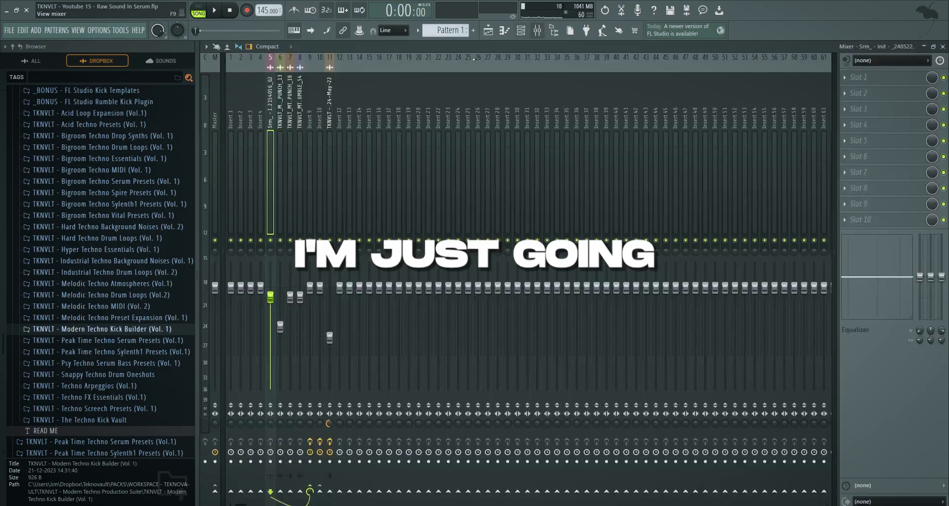
left_click_drag(270, 121, 292, 115)
left_click(310, 103)
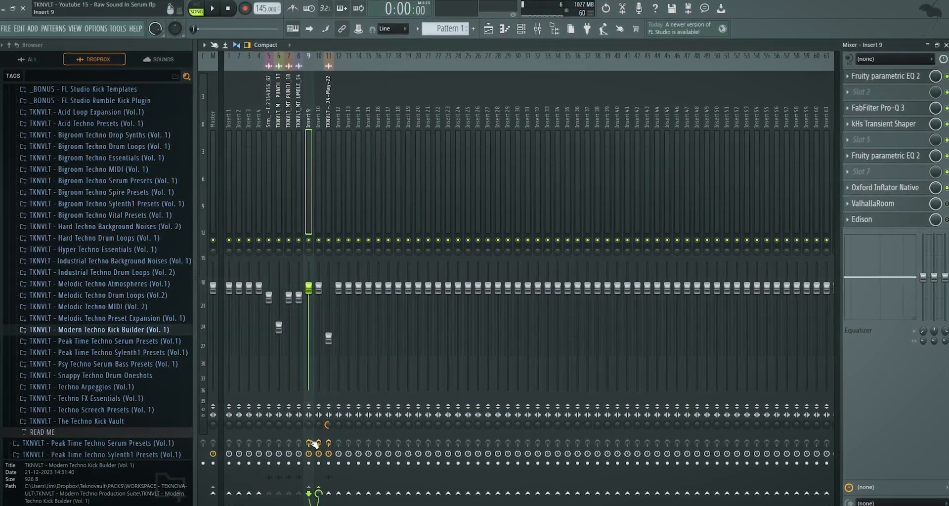
left_click(270, 193)
left_click(489, 29)
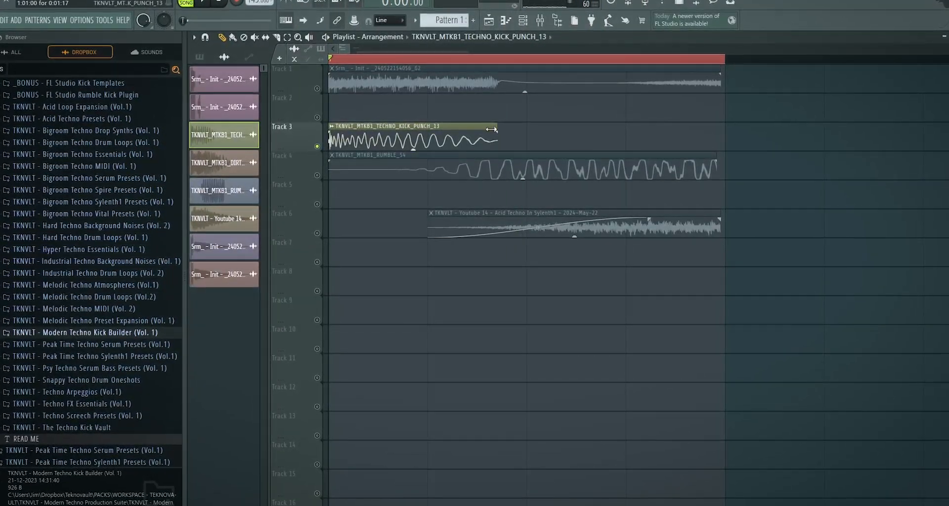
Audition the kick punch, rumble and acid layers, and check the combined layers' levels in the mixer
key("space")
left_click(420, 167)
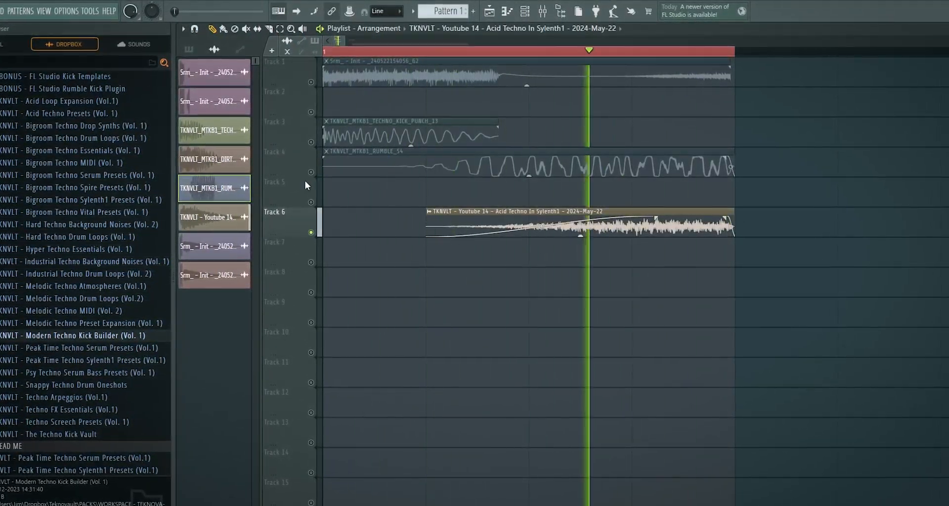
key("F9")
key("F9")
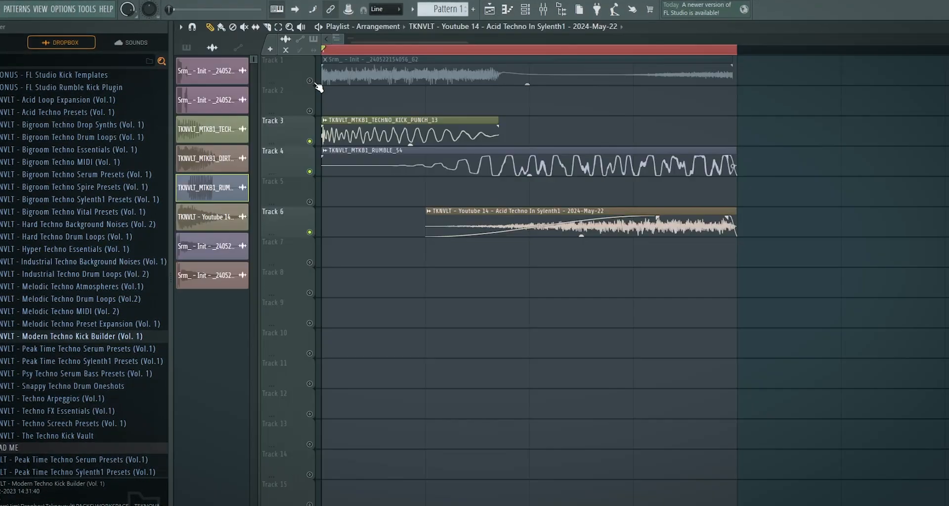
key("F9")
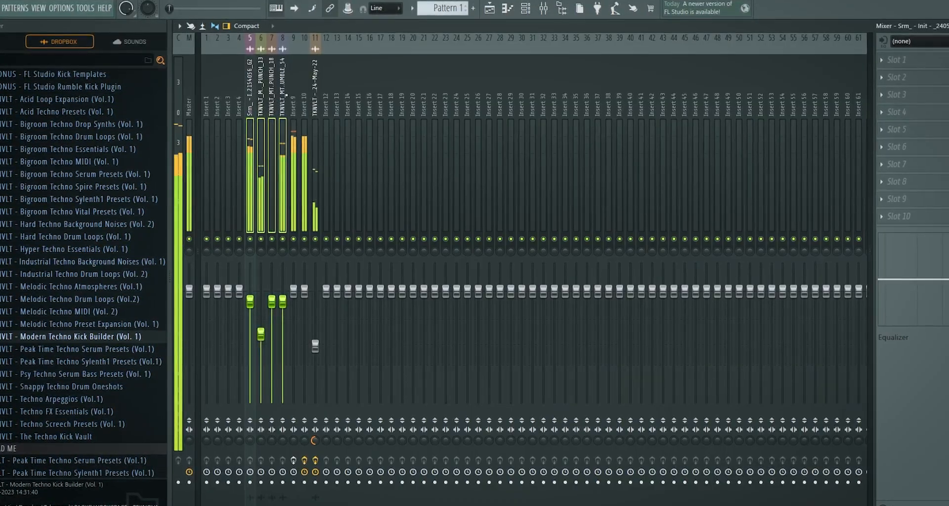
key("space")
Open the first Fruity parametric EQ 2 on insert 9 and play the layered kick through it
left_click(293, 99)
left_click(939, 61)
key("Escape")
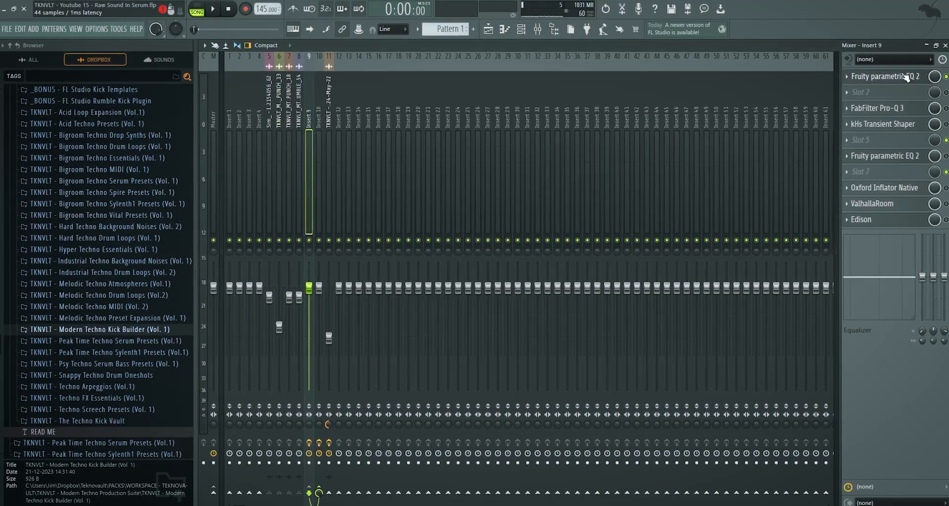
left_click(906, 78)
key("space")
key("space")
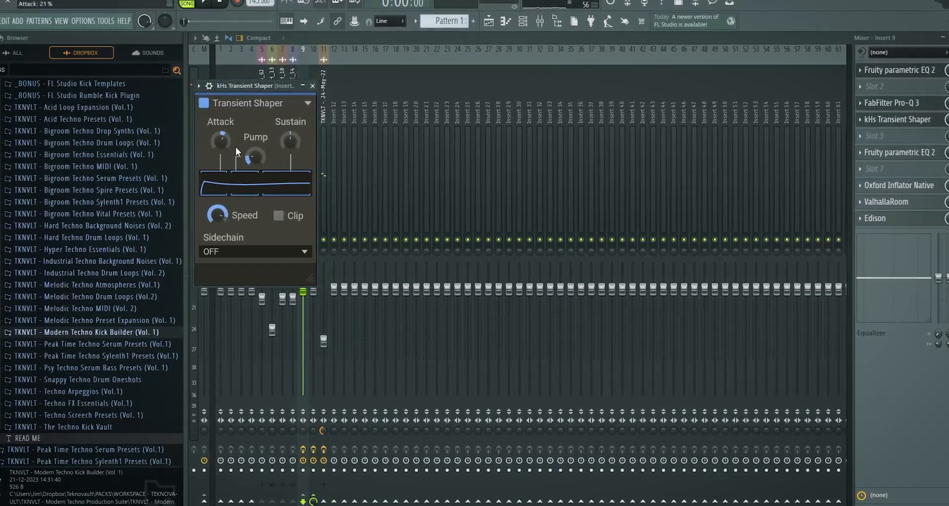
Examine the attack, pump and speed settings of kHs Transient Shaper on insert 9 during playback
left_click(217, 215)
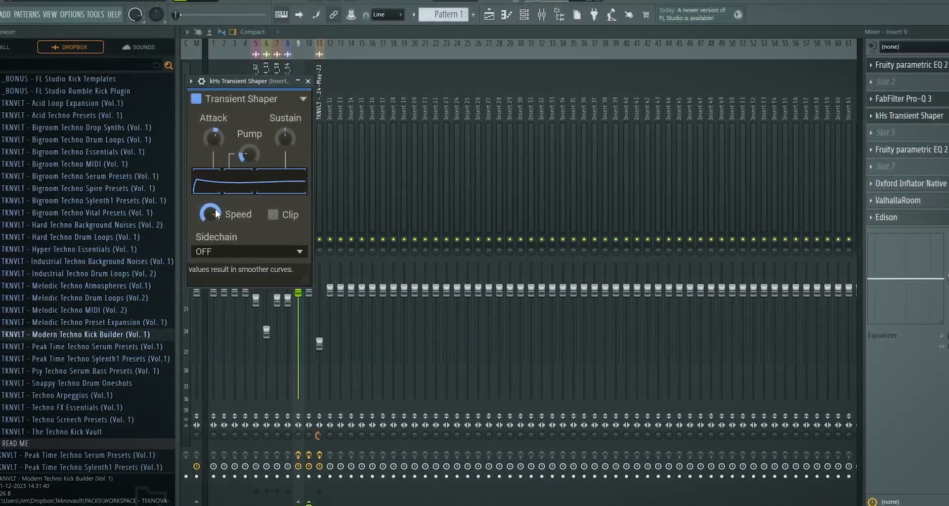
left_click_drag(242, 86, 348, 67)
key("space")
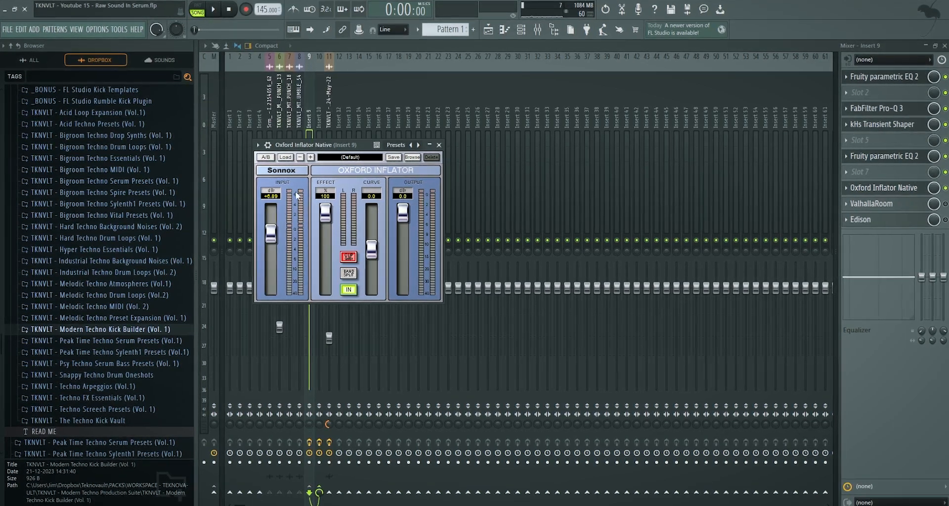
Review Oxford Inflator on insert 9 and reduce the band 4 cut in the second Fruity parametric EQ 2
left_click_drag(315, 145, 326, 141)
key("space")
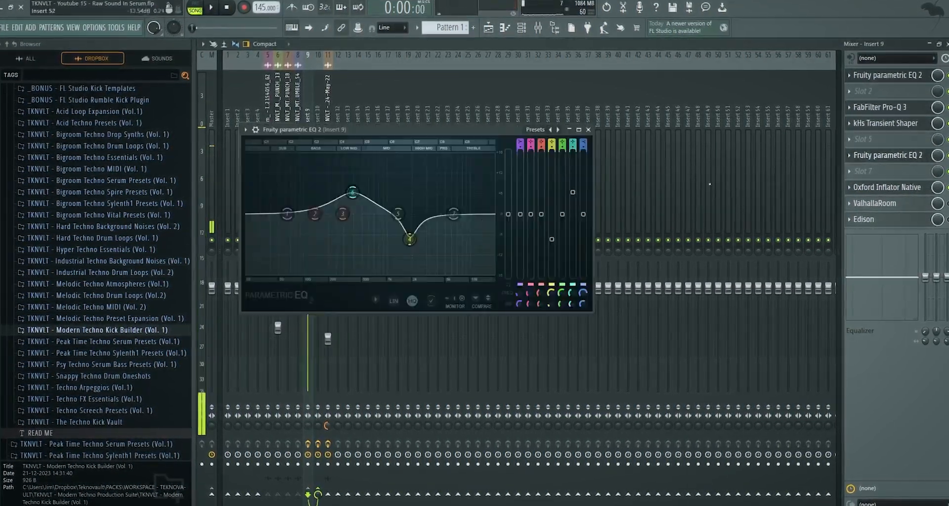
mouse_move(409, 238)
left_mouse_down()
mouse_move(373, 248)
mouse_move(410, 230)
left_mouse_up()
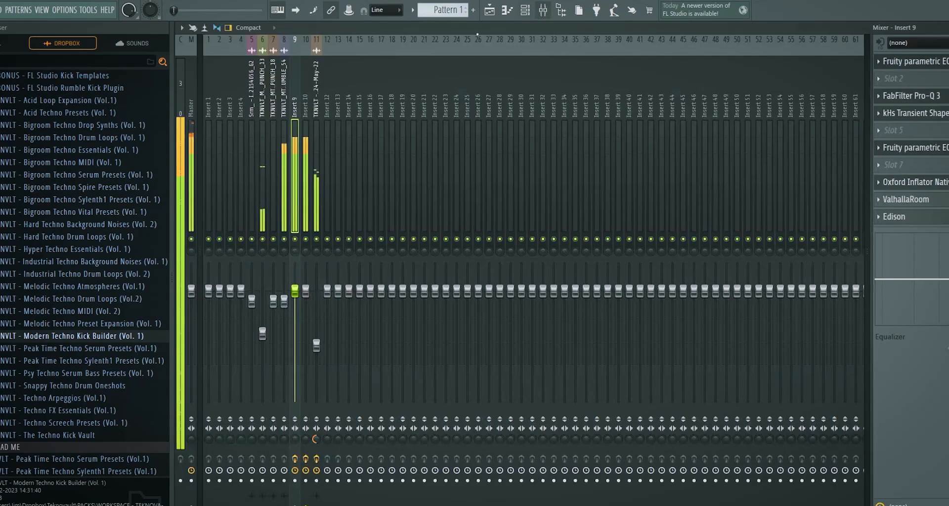
Lower the volume of the synth's mixer track, insert 5, slightly
right_click(242, 121)
left_click(239, 124)
right_click(252, 121)
mouse_move(316, 158)
left_click(396, 157)
mouse_move(249, 303)
left_mouse_down()
mouse_move(249, 320)
mouse_move(250, 305)
left_mouse_up()
key("space")
Open Serum #2 from the unsorted channels and lower its CUTOFF PUNCH macro to about 50%
key("F6")
left_click(296, 48)
left_click(296, 85)
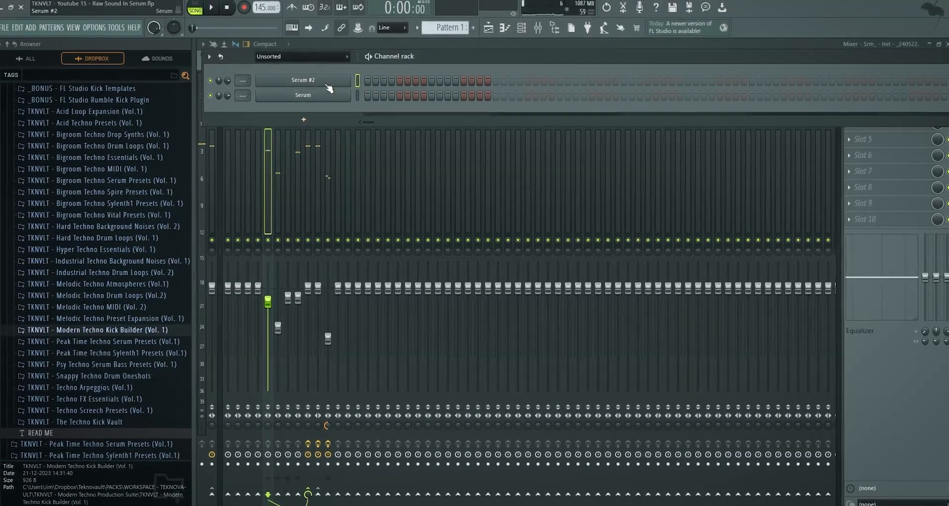
left_click(321, 77)
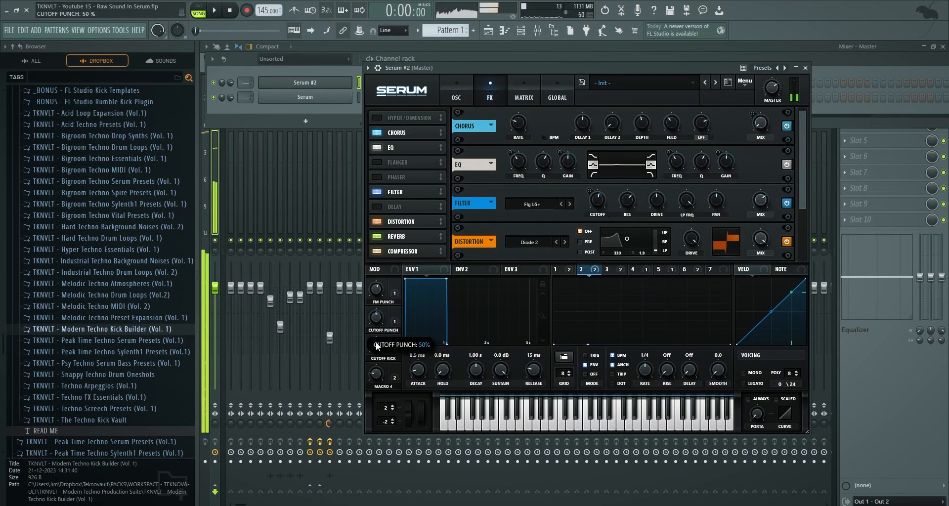
left_click_drag(377, 346, 375, 355)
Place the newly rendered synth clip at the start of track 1 in line with the kick layers
left_click_drag(450, 78, 391, 85)
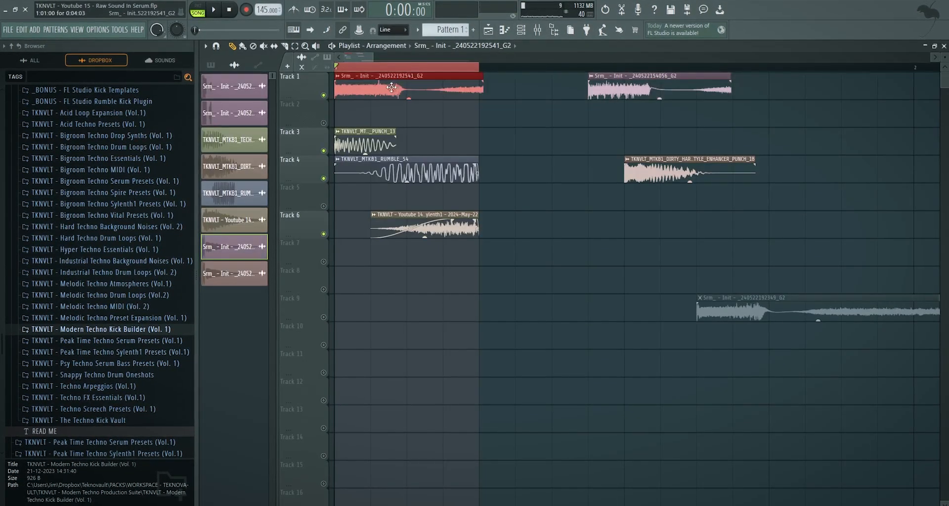
double_click(442, 90)
left_click(229, 9)
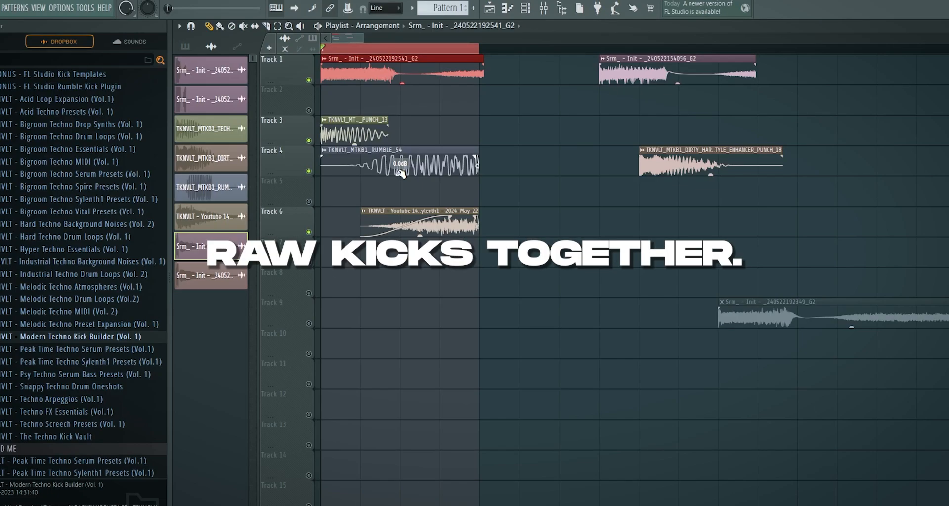
Select all the kick layer clips at the start of the playlist and check their mixer levels during playback
left_click_drag(542, 296, 319, 58)
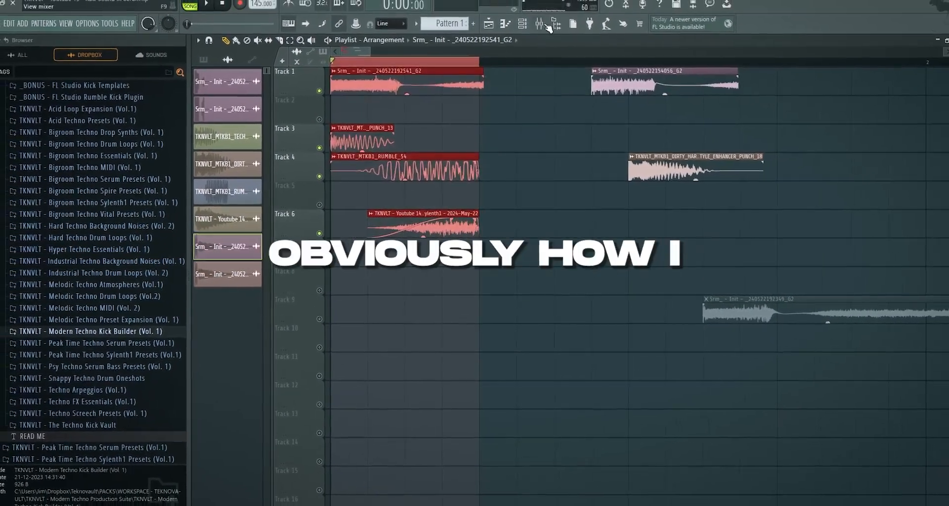
left_click(541, 19)
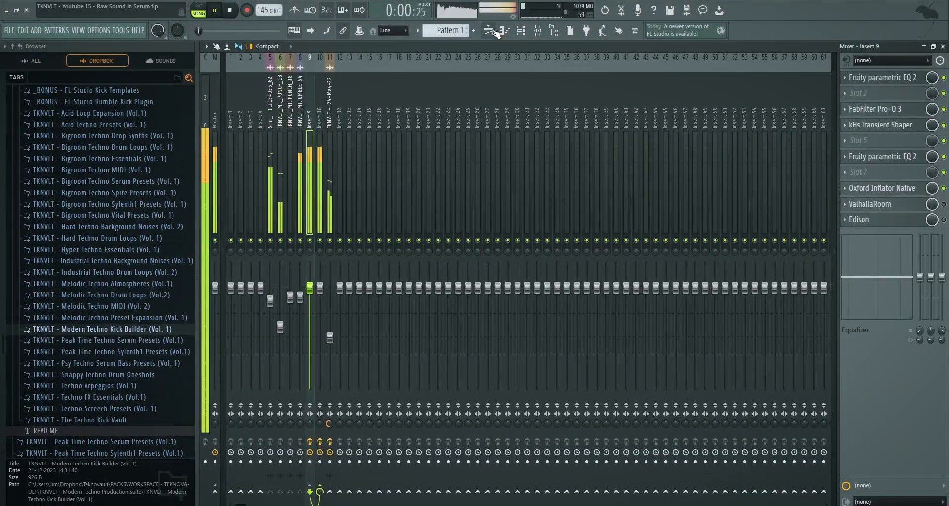
left_click(496, 30)
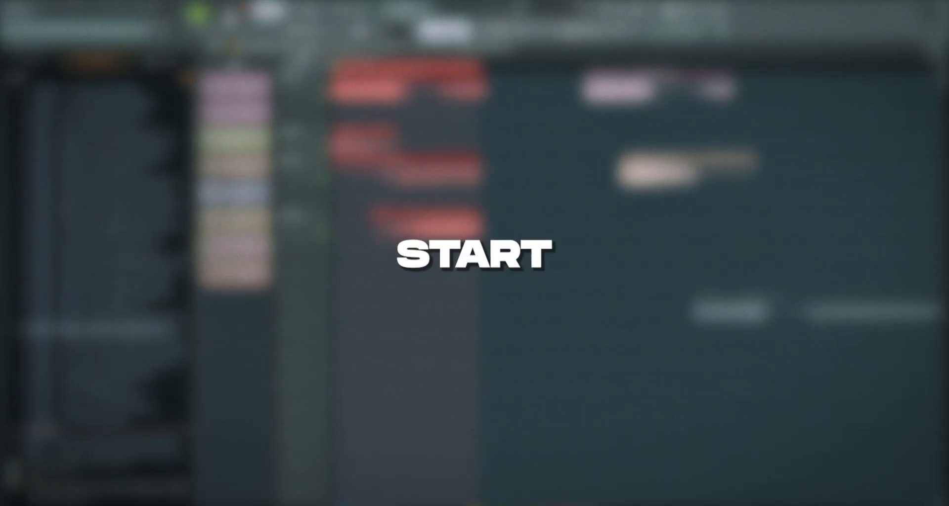